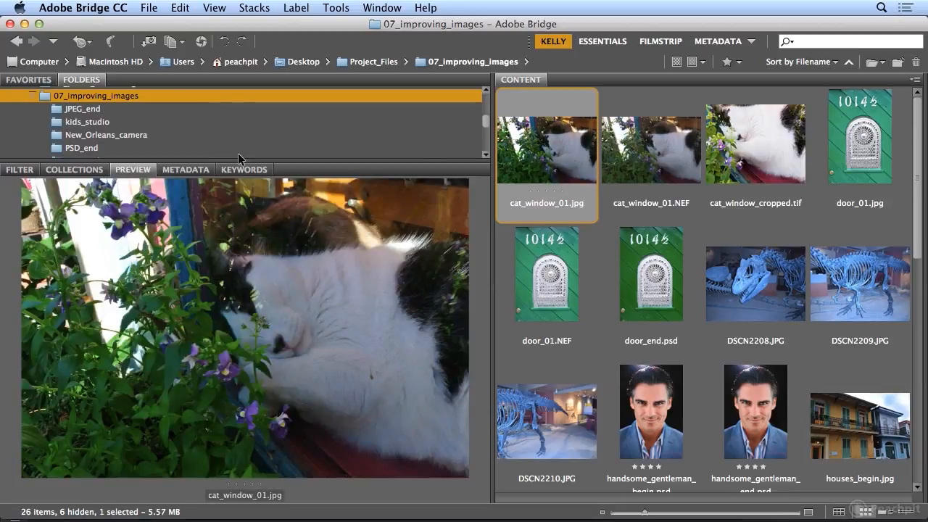
# Show cat_window_01.jpg's Metadata panel (f/16.0, 1/40, ISO 400) instead of its preview
pyautogui.click(182, 171)
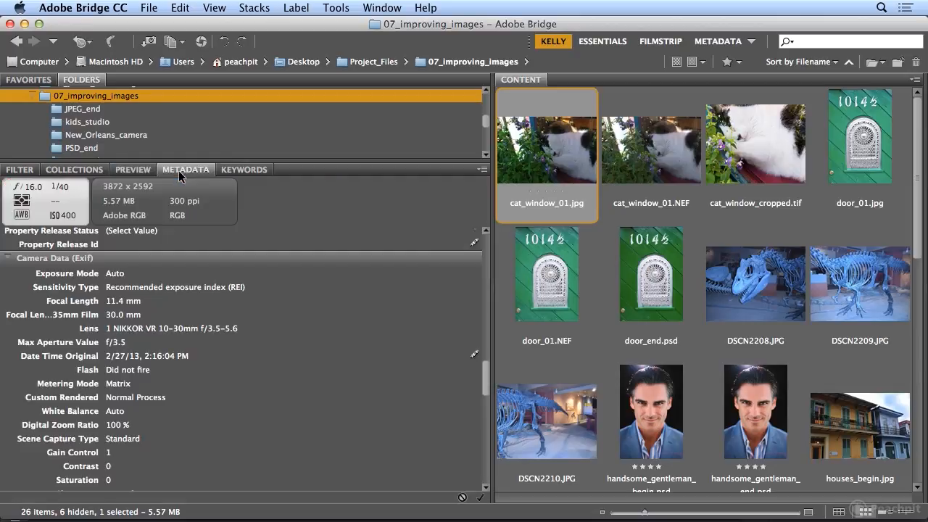
# Review the IPTC Core creator details, then Shift-select all three cat_window photos
pyautogui.click(383, 8)
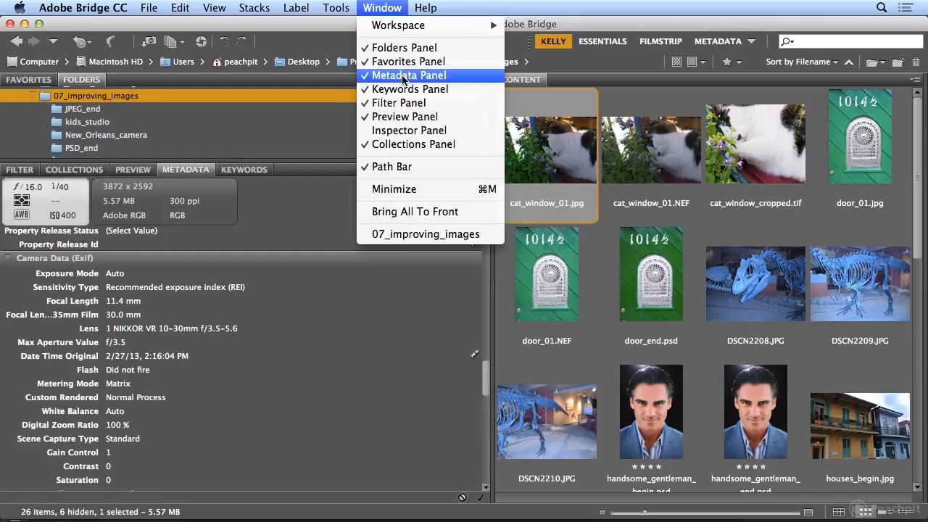
pyautogui.click(385, 11)
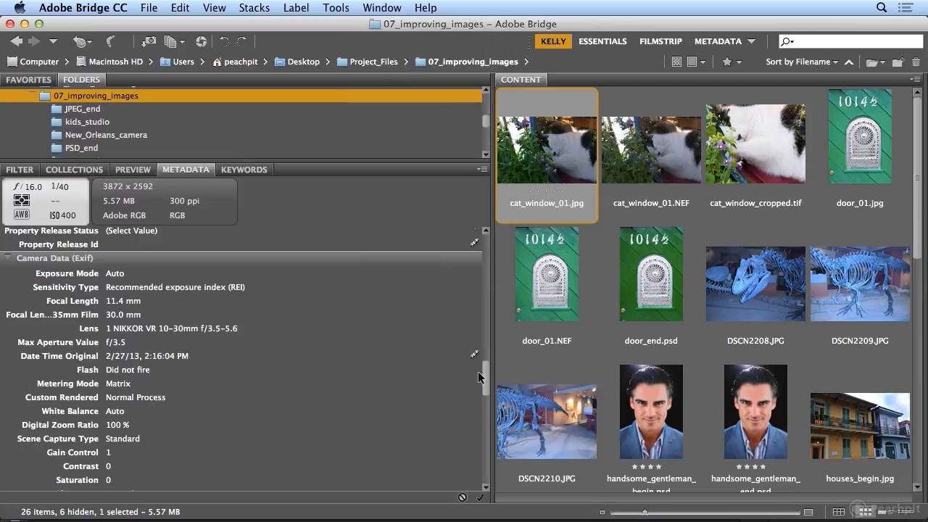
pyautogui.moveTo(485, 380); pyautogui.dragTo(486, 237)
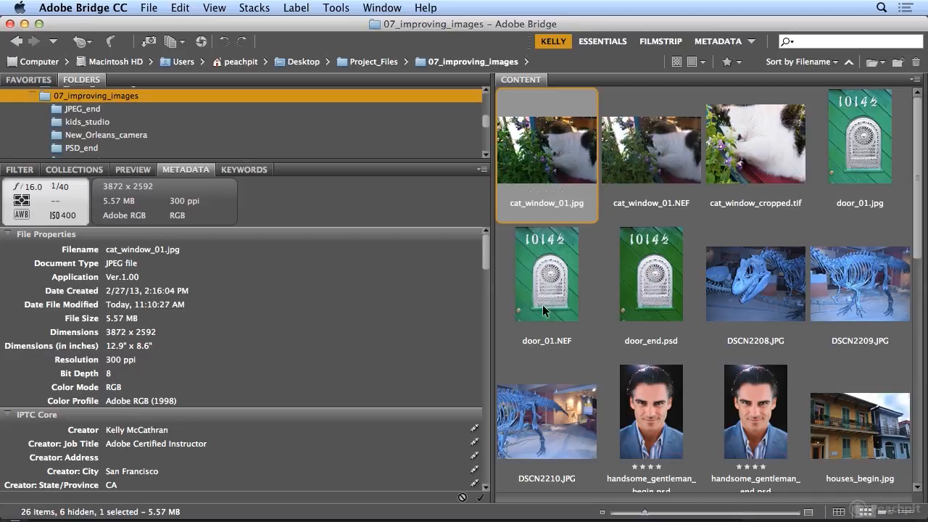
pyautogui.moveTo(484, 250); pyautogui.dragTo(485, 273)
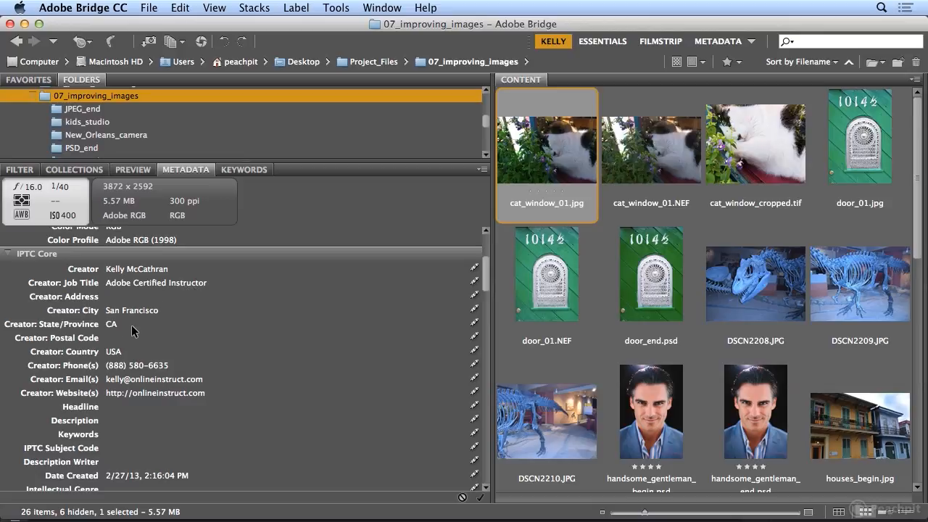
pyautogui.moveTo(485, 270); pyautogui.dragTo(484, 287)
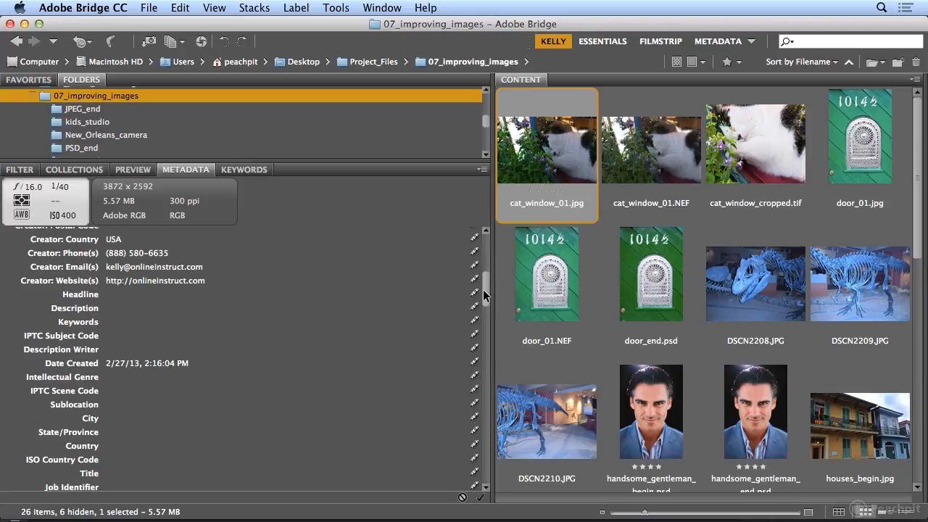
pyautogui.keyDown('shift'); pyautogui.click(732, 165); pyautogui.keyUp('shift')
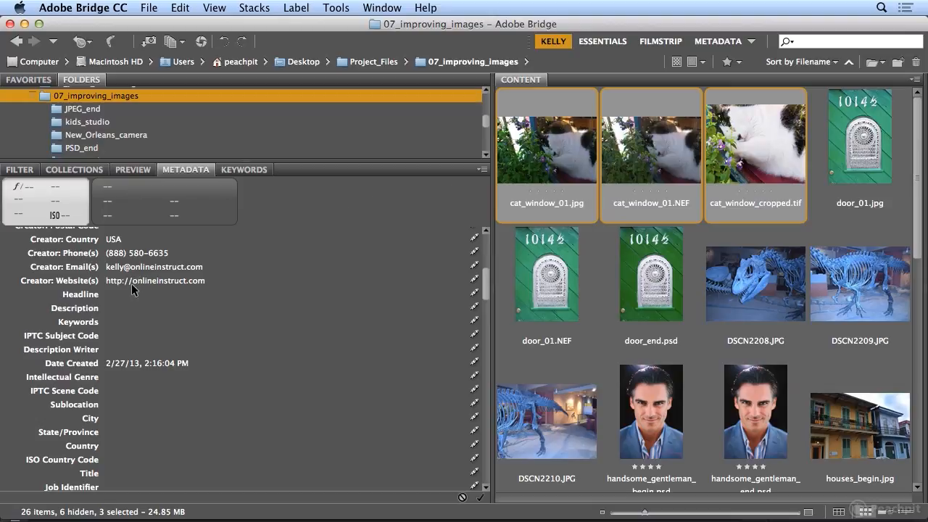
# Enter the keywords cat;kitty;window;sleep for the three selected cat photos
pyautogui.click(116, 326)
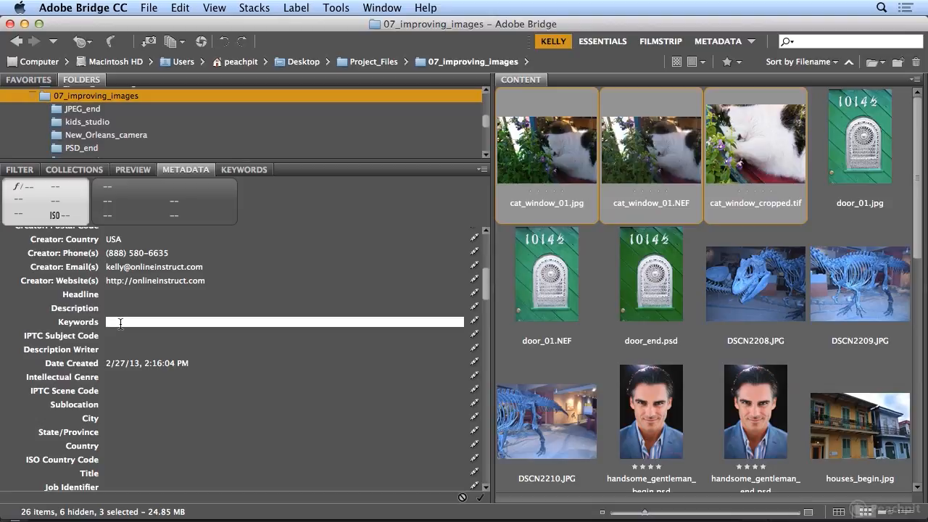
pyautogui.write('cat;')
pyautogui.write('kitty;window')
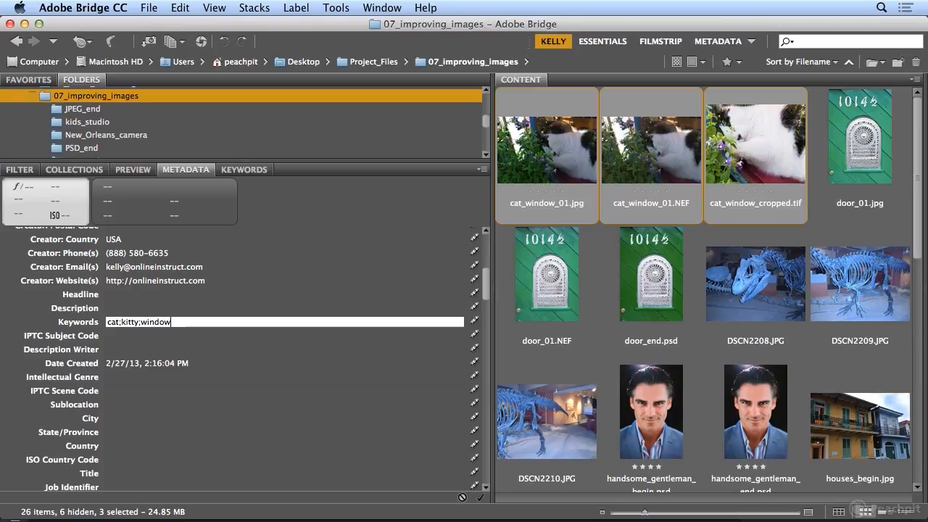
pyautogui.write(';sleep')
pyautogui.press('Return')
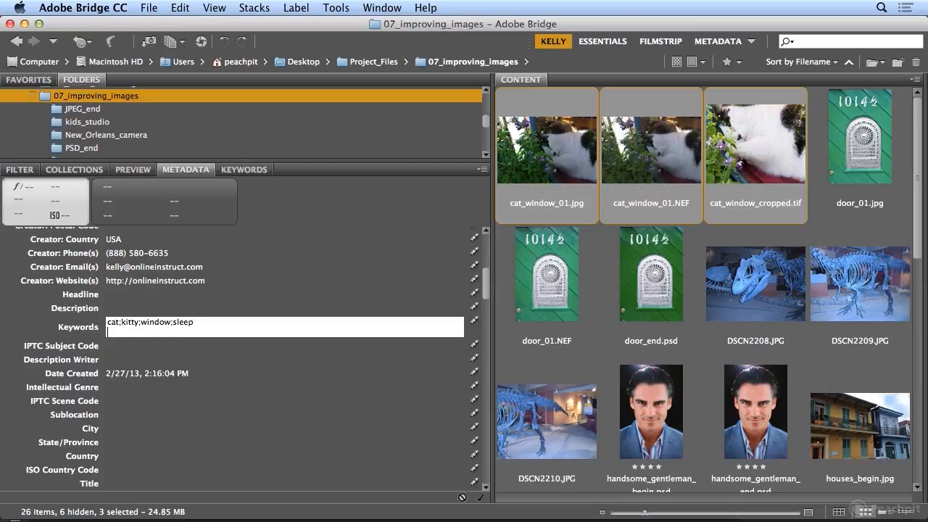
pyautogui.press('BackSpace')
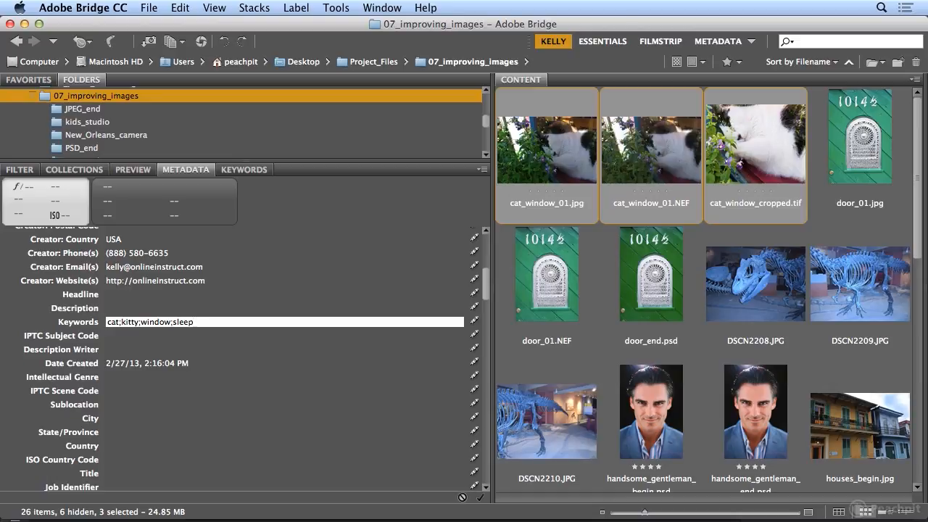
pyautogui.press('Tab')
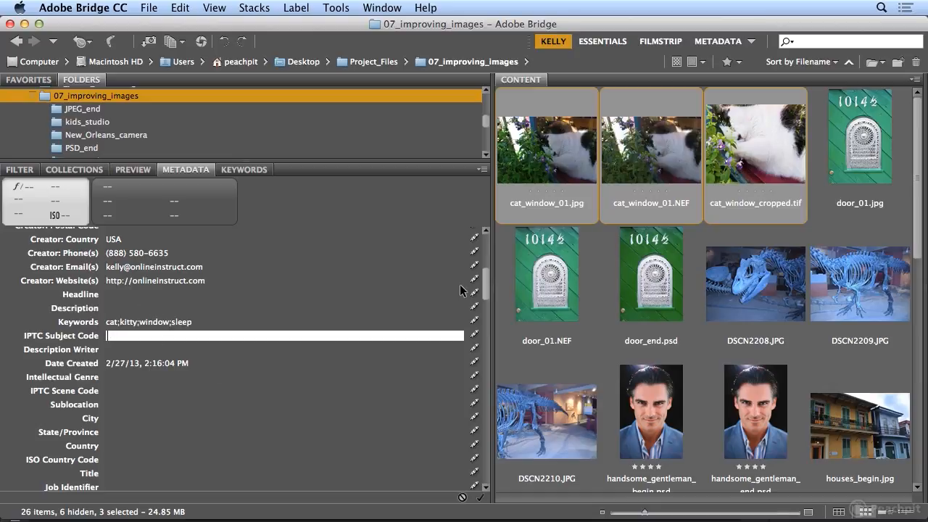
# Apply the keyword changes without future prompts, and verify them on cat_window_01.jpg
pyautogui.click(541, 281)
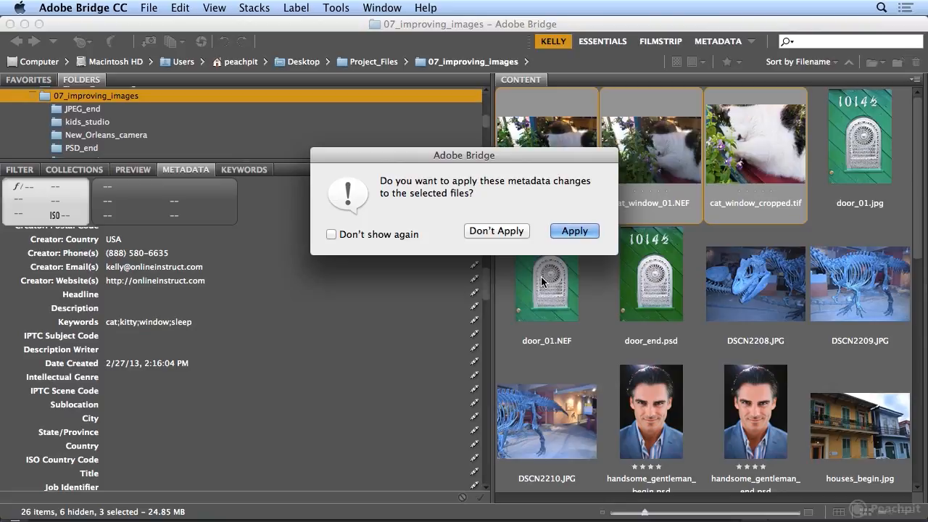
pyautogui.click(343, 234)
pyautogui.click(573, 233)
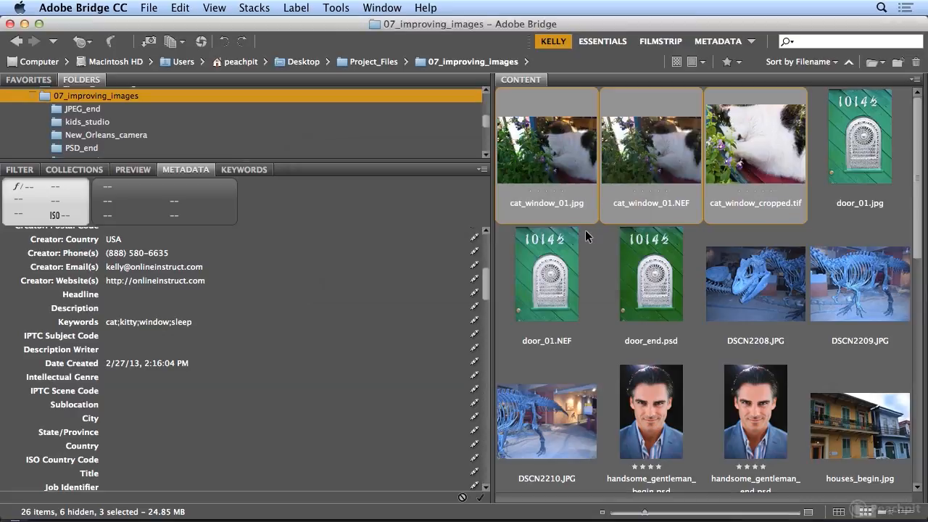
pyautogui.click(567, 264)
pyautogui.click(559, 171)
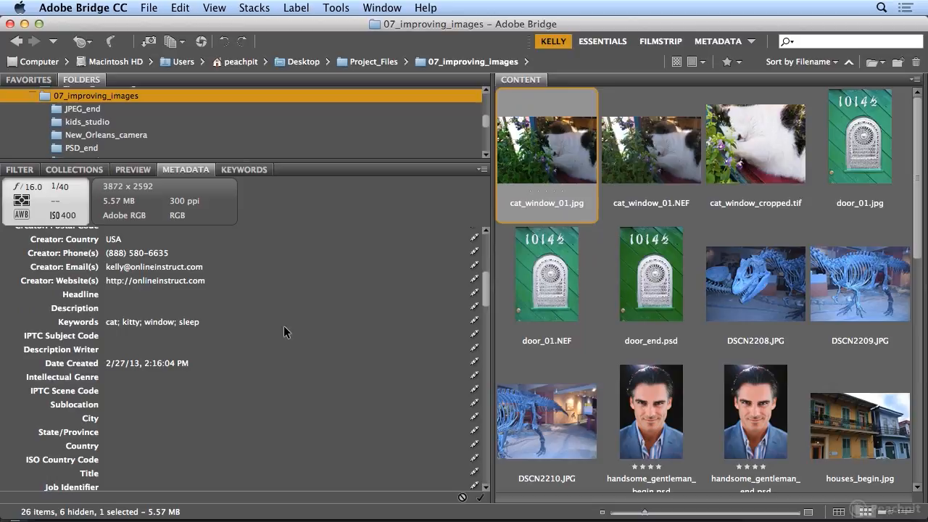
# Show handsome_gentleman_begin.psd's IPTC metadata: San Francisco location, headshot/studio keywords, Copyrighted status
pyautogui.moveTo(486, 290); pyautogui.dragTo(485, 311)
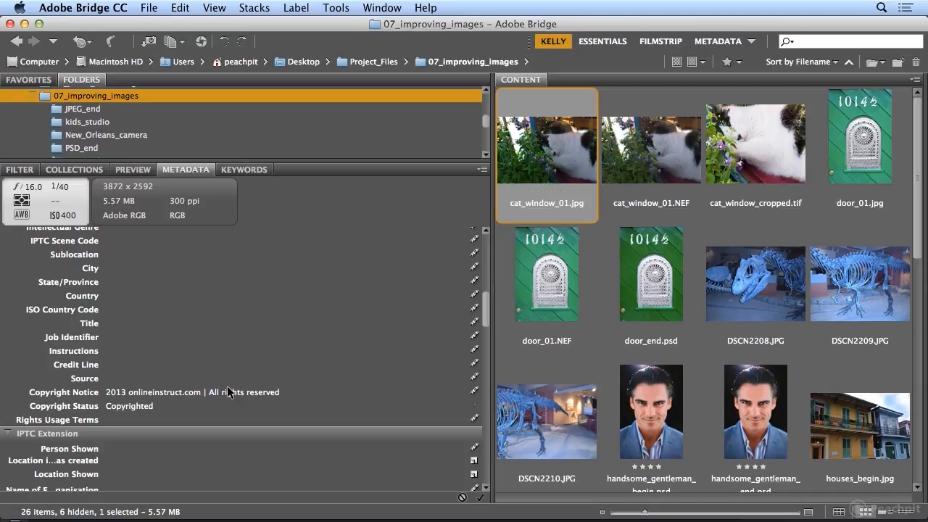
pyautogui.click(638, 431)
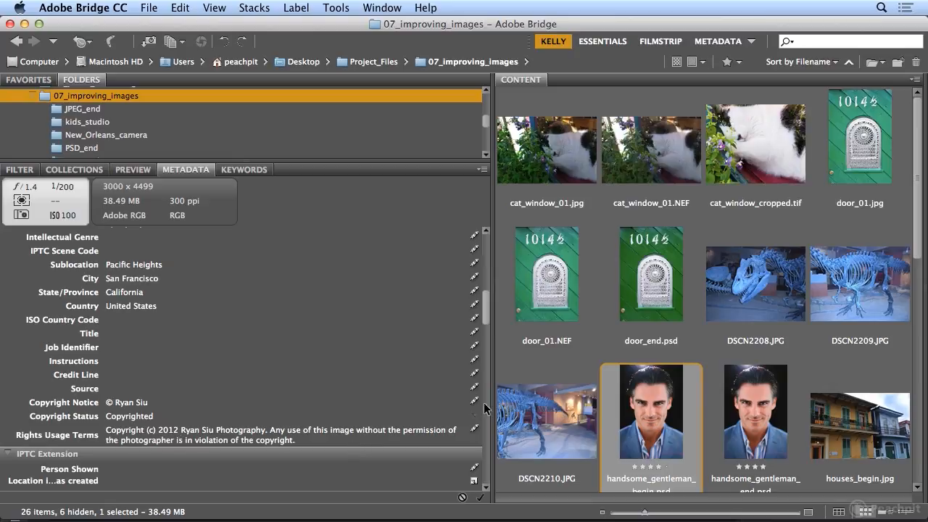
pyautogui.moveTo(485, 316); pyautogui.dragTo(485, 293)
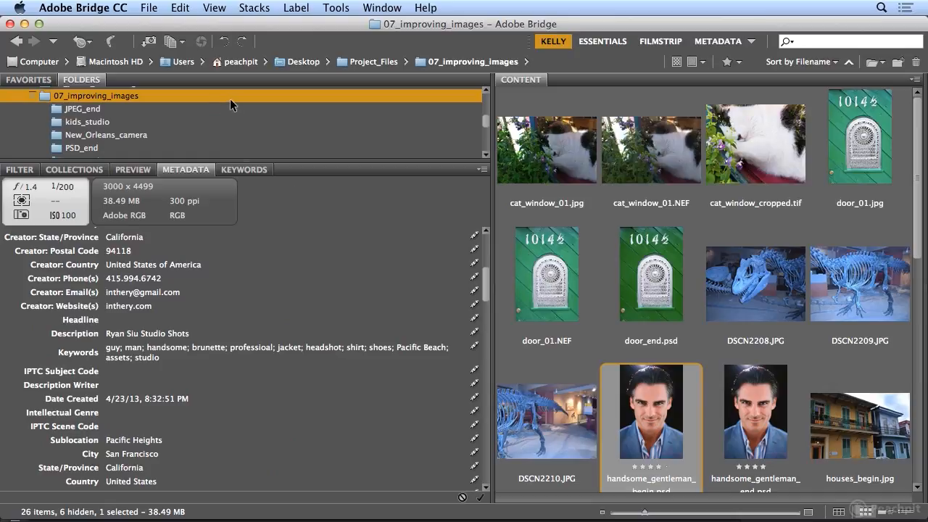
pyautogui.click(157, 11)
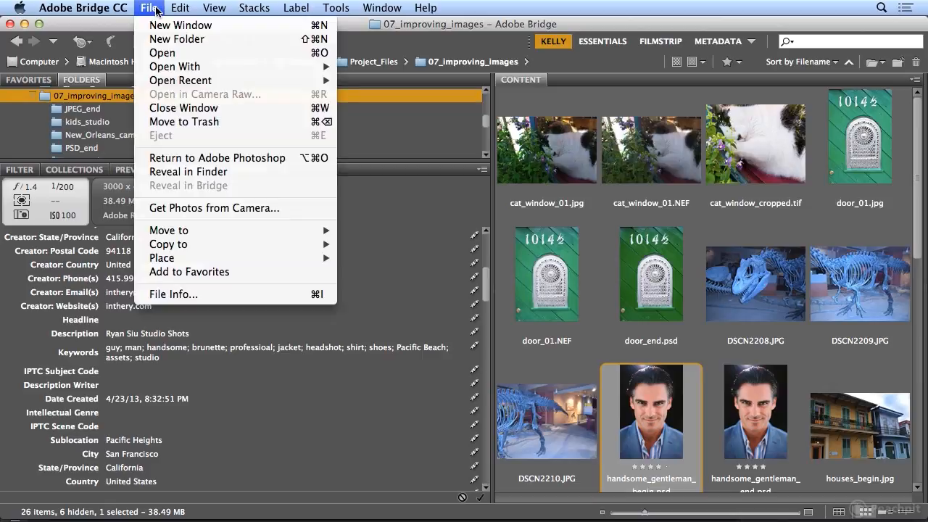
# Open the Photo Downloader, view its Basic Metadata template option, and cancel without importing
pyautogui.click(187, 209)
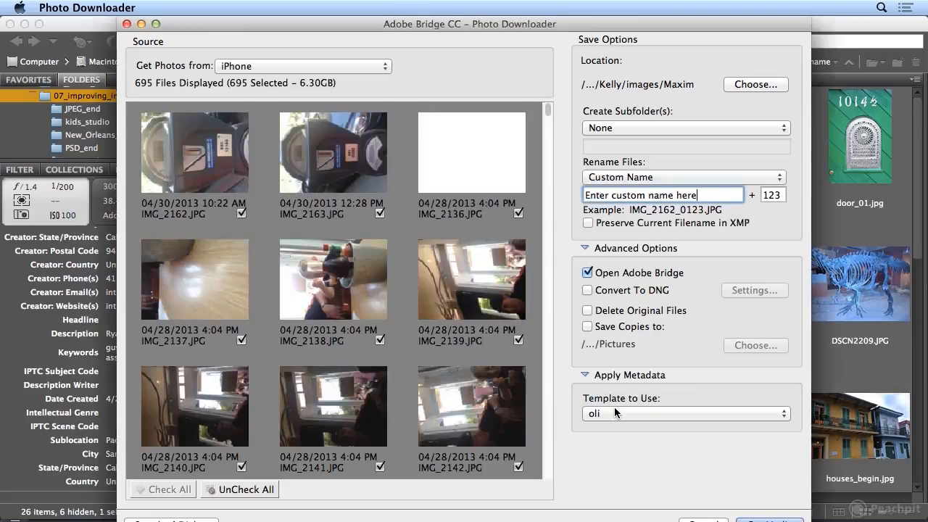
pyautogui.click(611, 414)
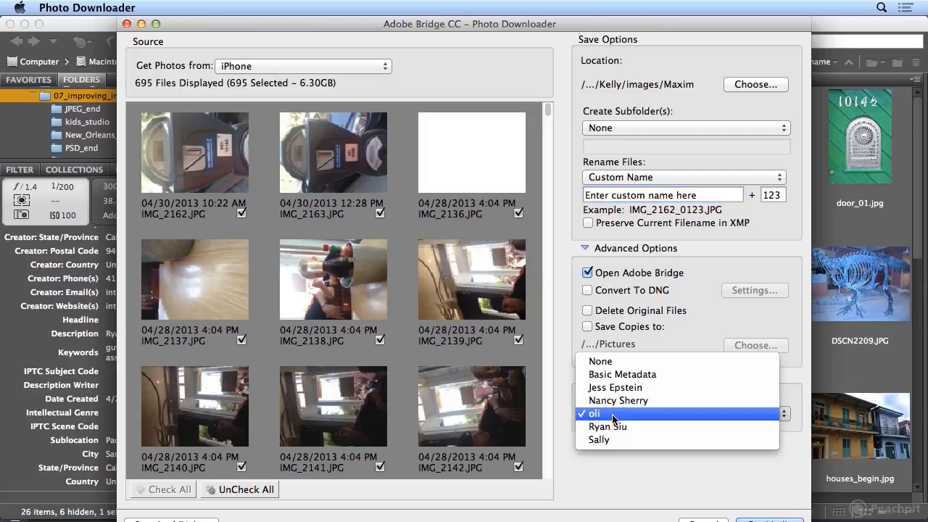
pyautogui.click(620, 375)
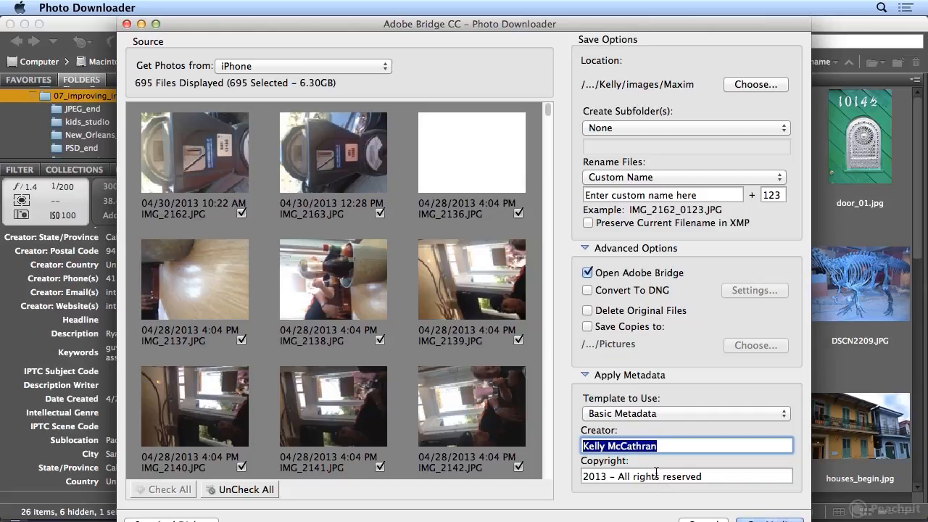
pyautogui.click(644, 418)
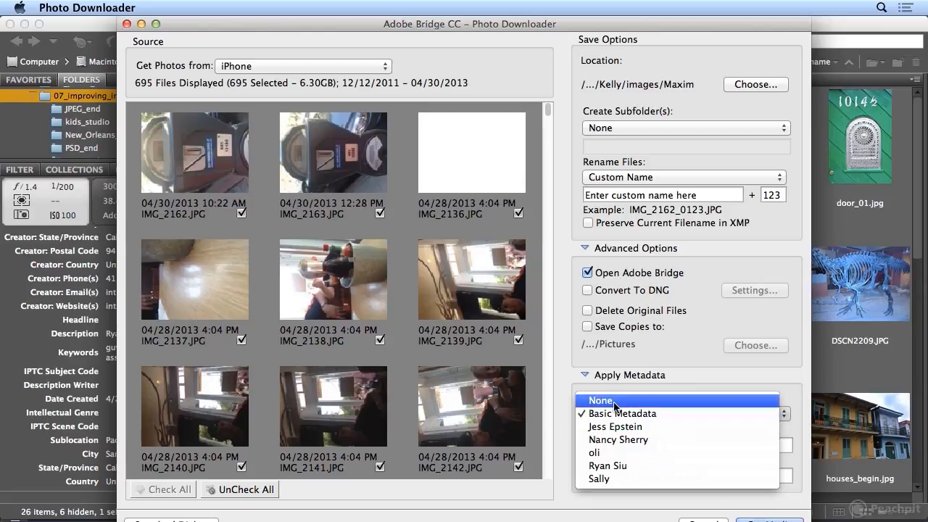
pyautogui.click(559, 399)
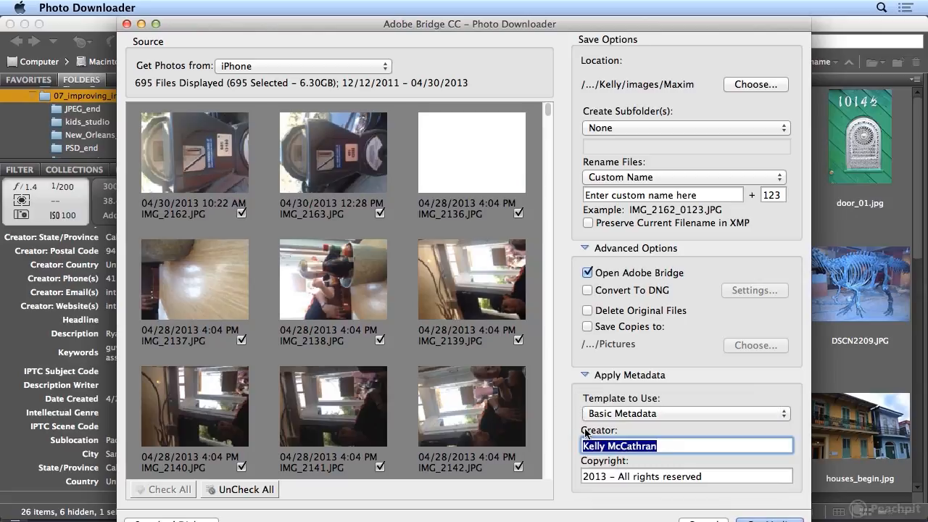
pyautogui.click(708, 513)
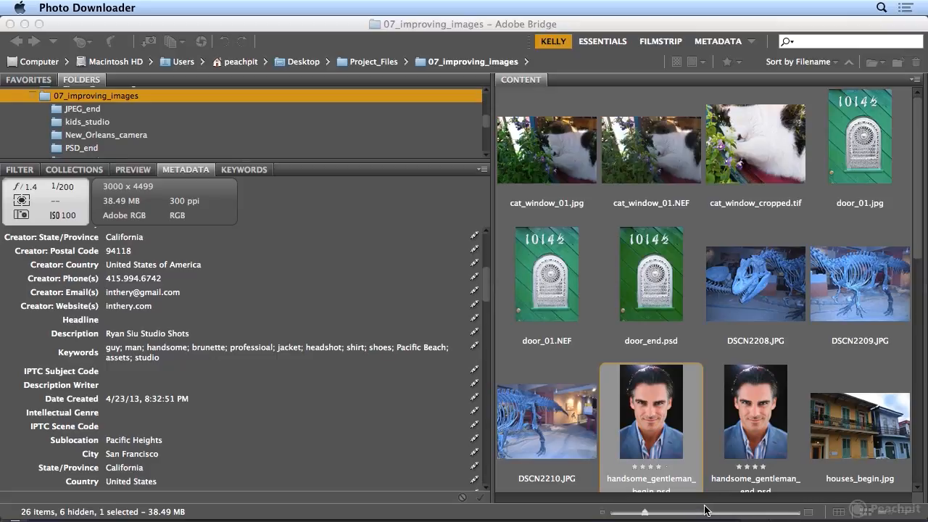
# Open the New_Orleans_camera folder and select all 27 photos with Edit > Select All
pyautogui.click(124, 138)
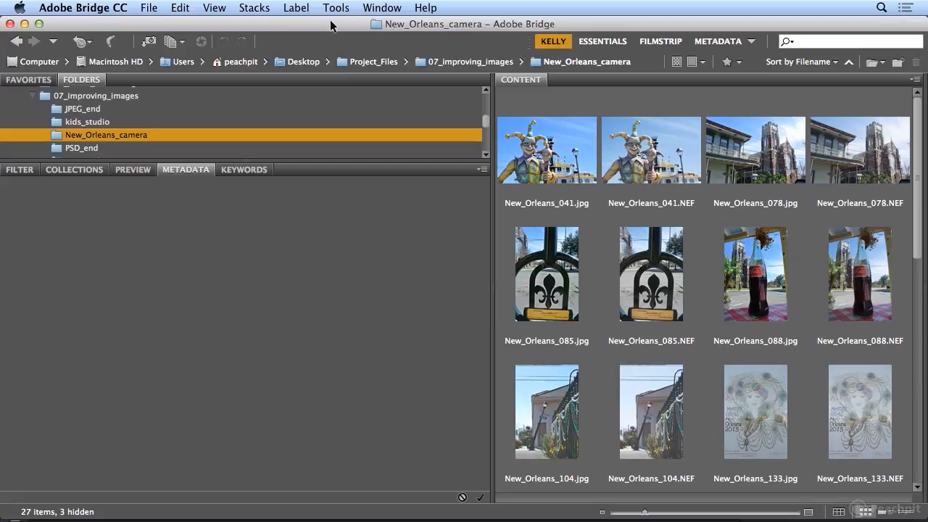
pyautogui.click(181, 8)
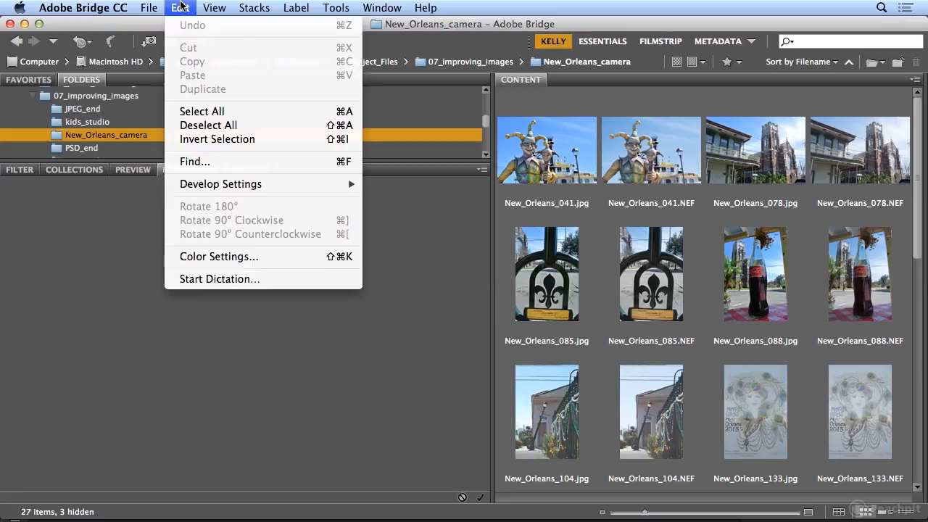
pyautogui.click(203, 112)
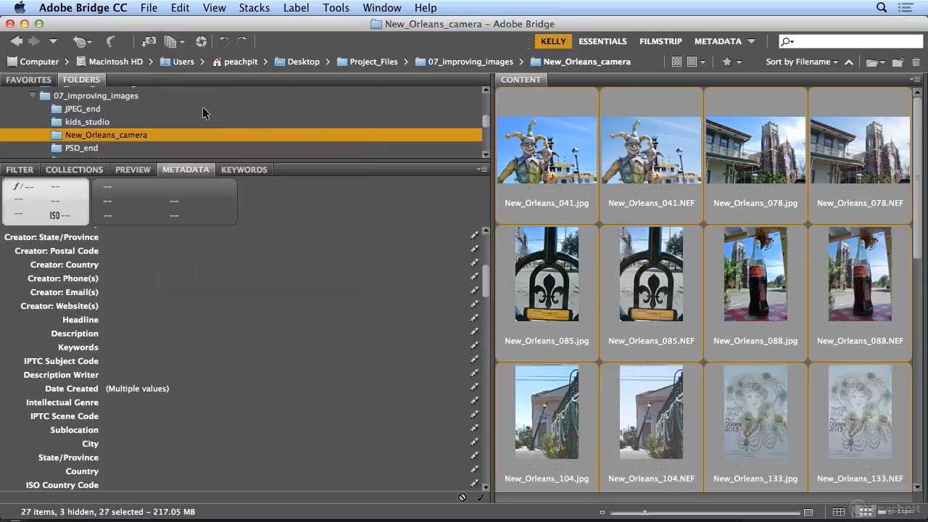
pyautogui.click(337, 8)
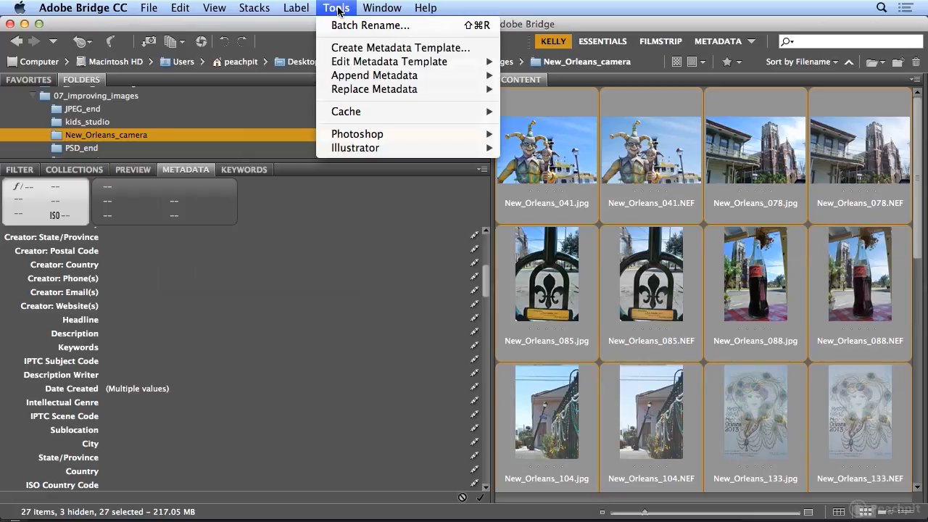
# Create a metadata template named New Orleans including all IPTC Core properties
pyautogui.click(355, 50)
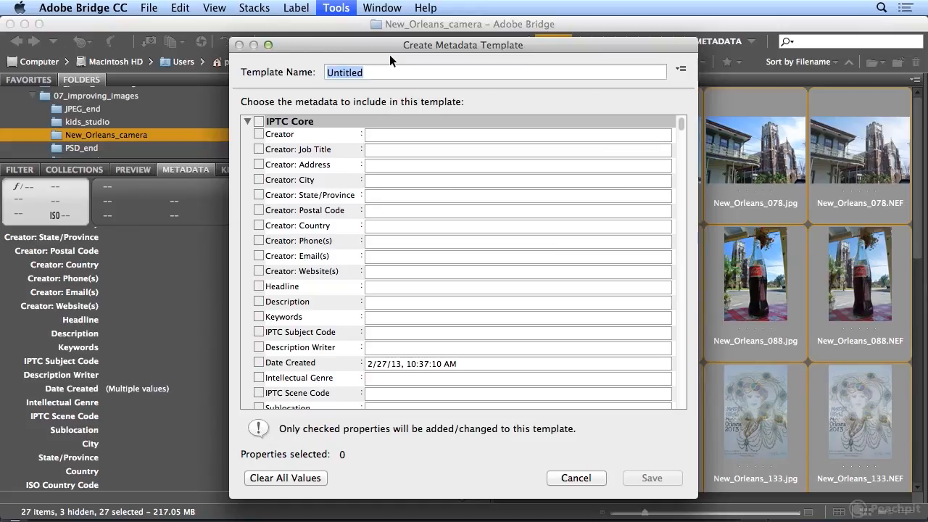
pyautogui.write('New Orleans')
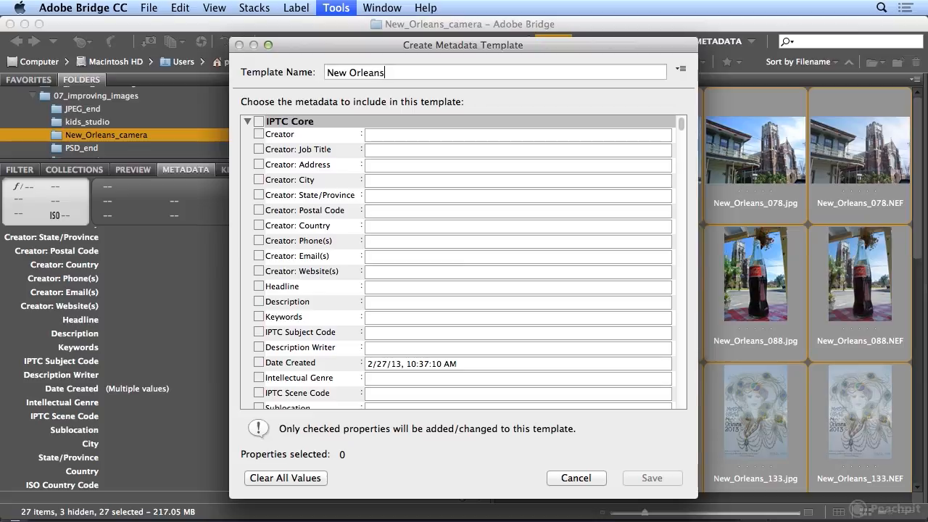
pyautogui.click(259, 122)
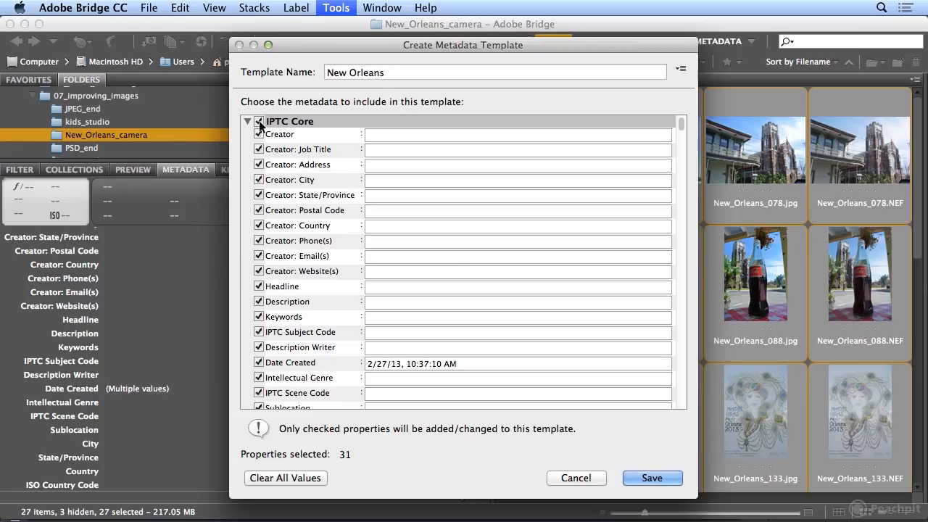
# Fill in the creator's name, job title Adobe Certified Instructor, city San Francisco, state CA
pyautogui.click(416, 134)
pyautogui.write('Kelly McCathran')
pyautogui.click(391, 149)
pyautogui.write('Adobe Certified Instructor')
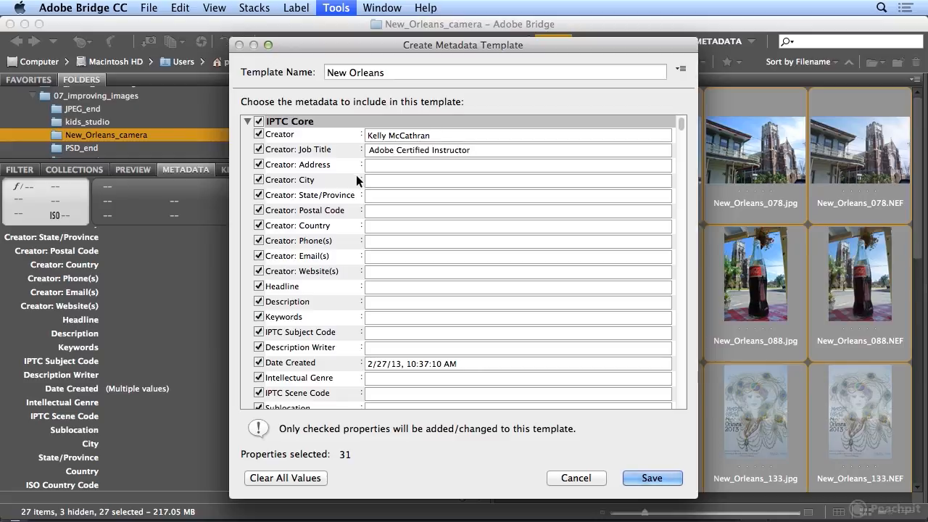
pyautogui.click(371, 180)
pyautogui.write('Sa Fr')
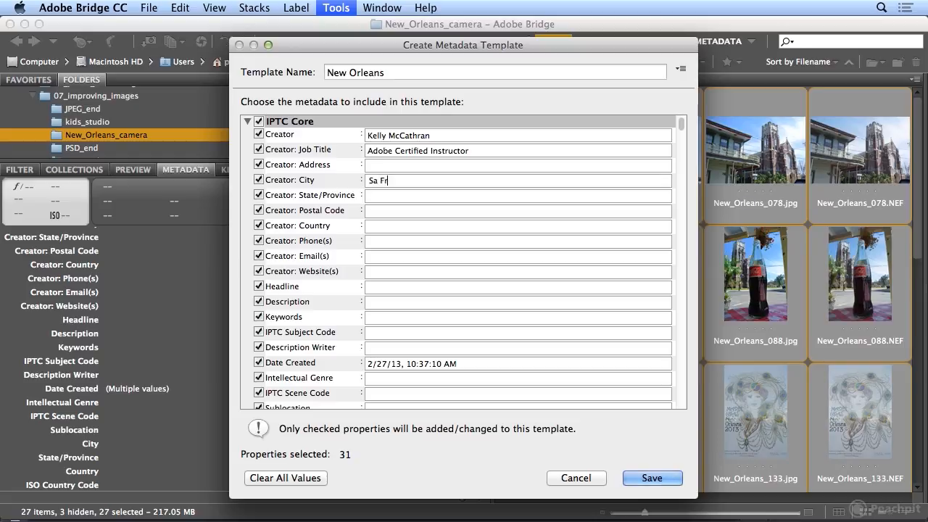
pyautogui.write('ancisco')
pyautogui.press('Tab')
pyautogui.write('CA')
pyautogui.press('Tab')
# Enter the creator's e-mail and a website address built from its domain
pyautogui.click(385, 254)
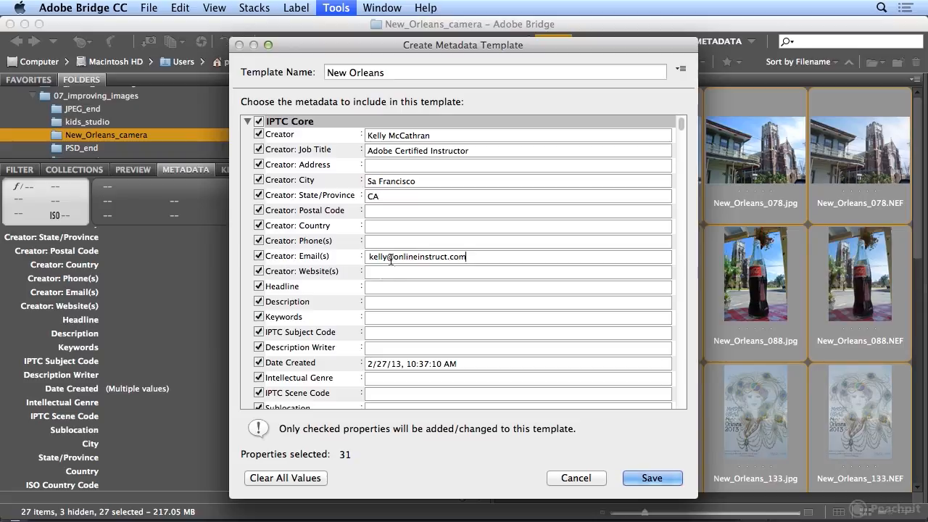
pyautogui.moveTo(394, 257); pyautogui.dragTo(485, 266)
pyautogui.press('super+c')
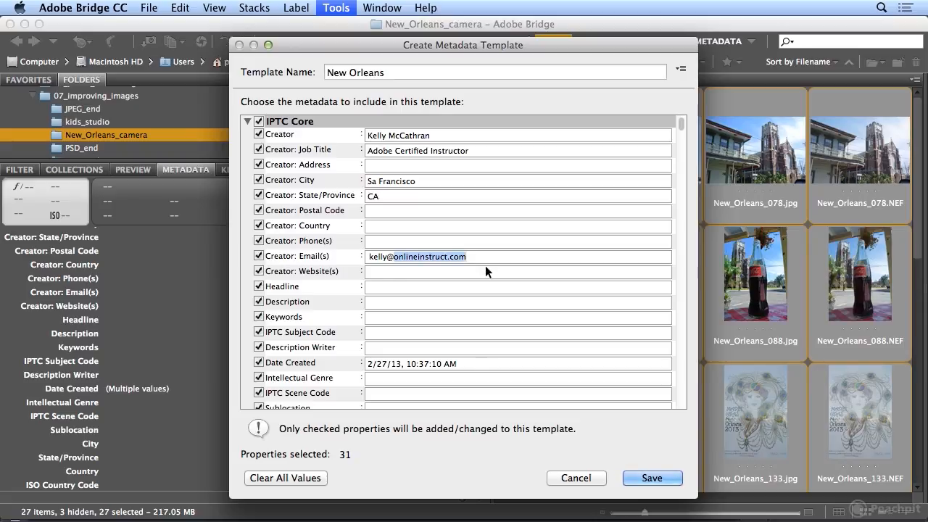
pyautogui.click(429, 271)
pyautogui.write('ht')
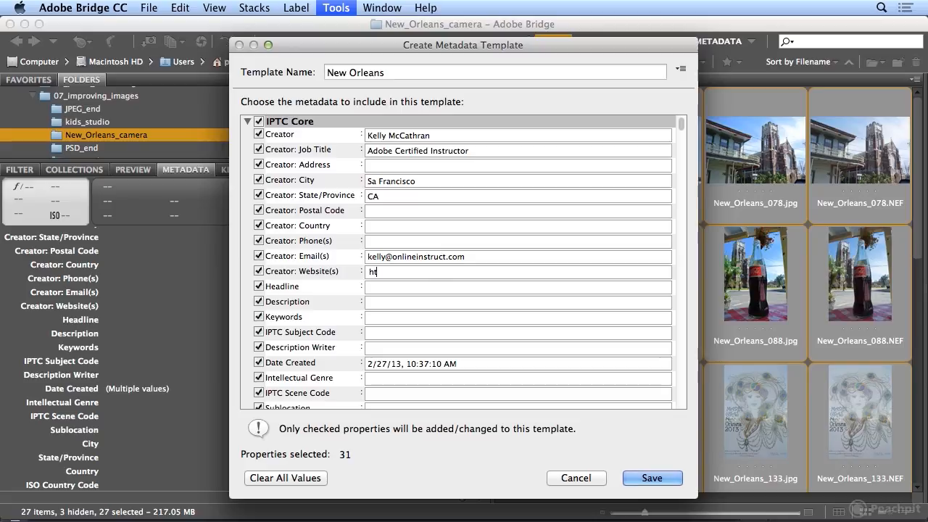
pyautogui.write('tp://')
pyautogui.press('super+v')
pyautogui.press('Tab')
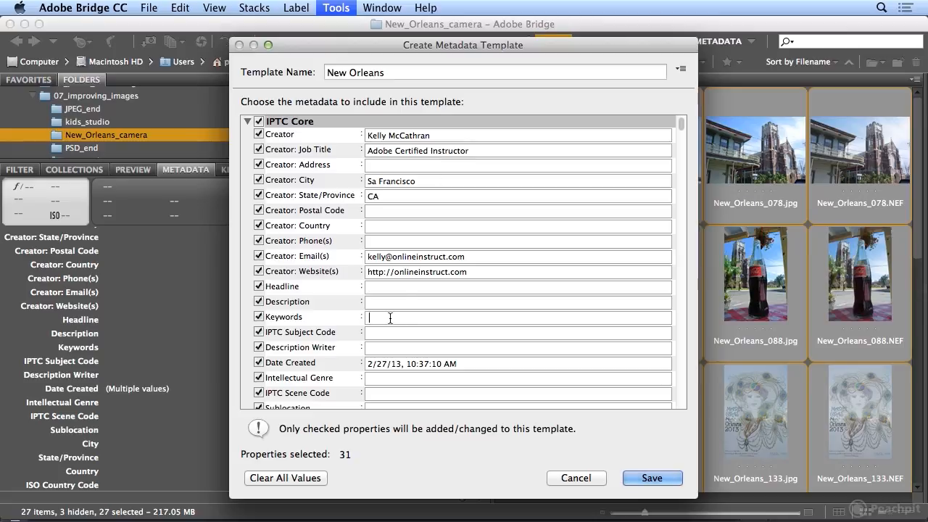
# Set the keywords New Orleans, Louisiana, Mardi Gras, 2013 and party
pyautogui.write('New Orleans,')
pyautogui.click(431, 317)
pyautogui.click(431, 318)
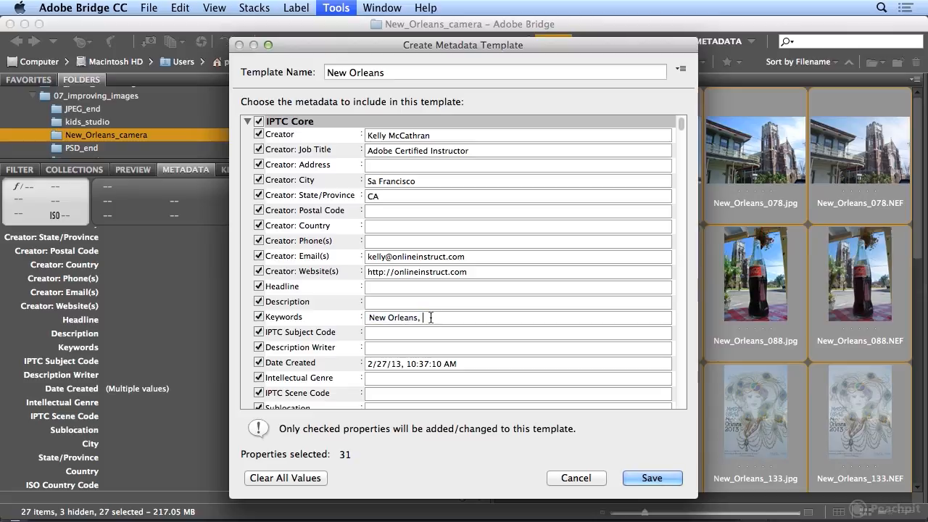
pyautogui.write('Lou')
pyautogui.write('isiana')
pyautogui.write(', Mardi ')
pyautogui.write('Gras')
pyautogui.write(', Ma')
pyautogui.press('BackSpace')
pyautogui.press('BackSpace')
pyautogui.write('2013,')
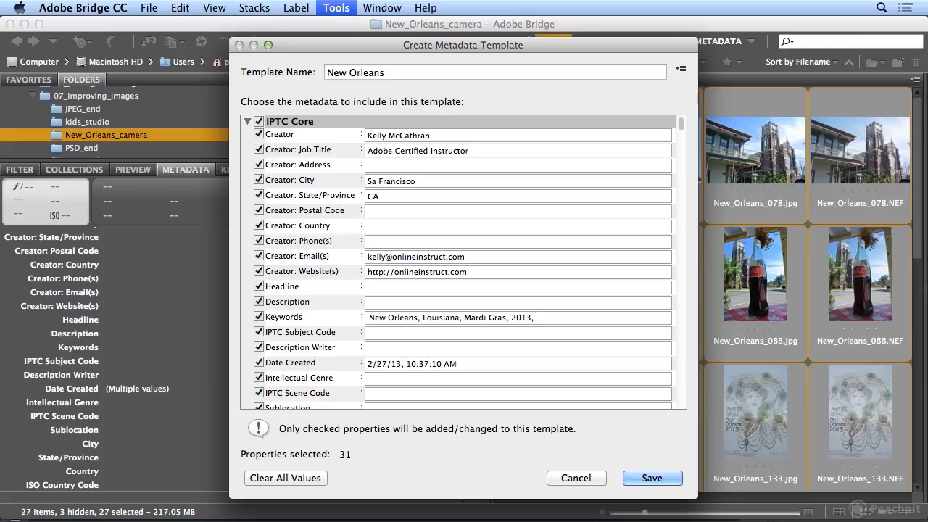
pyautogui.write('party,')
pyautogui.press('BackSpace')
pyautogui.click(368, 333)
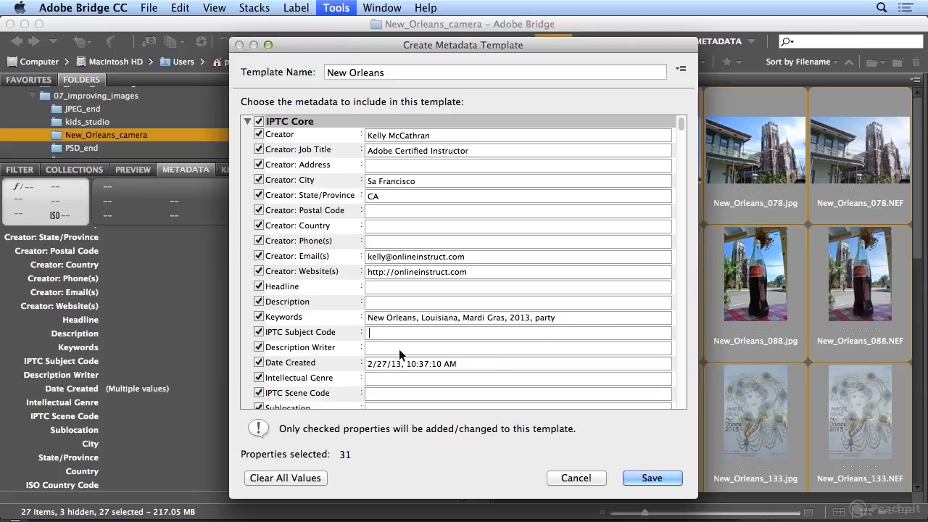
# Exclude Date Created and set the Description to 'New Orleans 2013'
pyautogui.click(259, 363)
pyautogui.click(494, 304)
pyautogui.write('New Orle')
pyautogui.write('ans 2013')
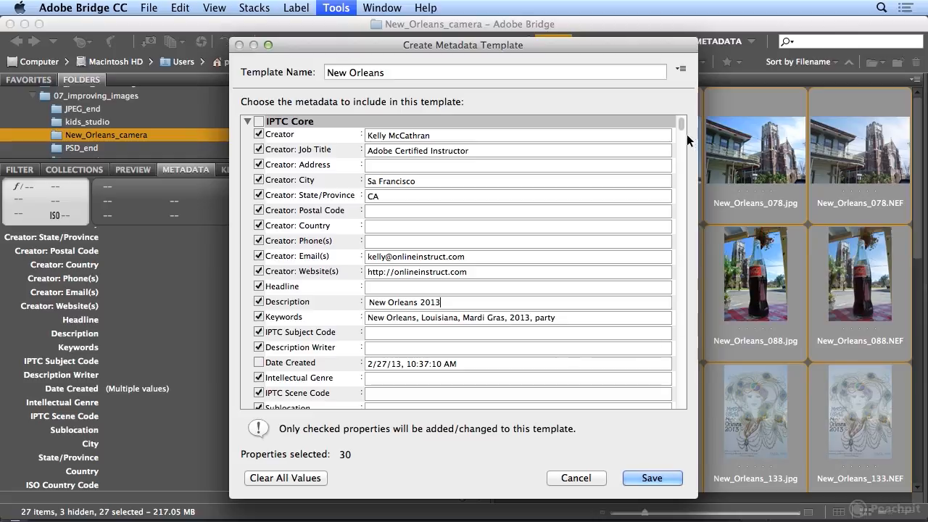
# Set the template location to New Orleans, Louisiana, USA
pyautogui.moveTo(682, 126); pyautogui.dragTo(683, 185)
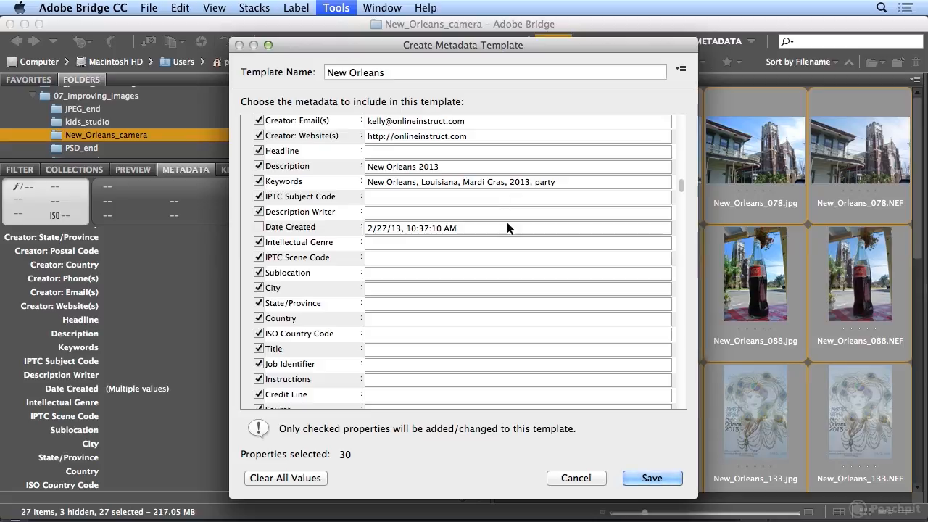
pyautogui.click(390, 319)
pyautogui.write('USA')
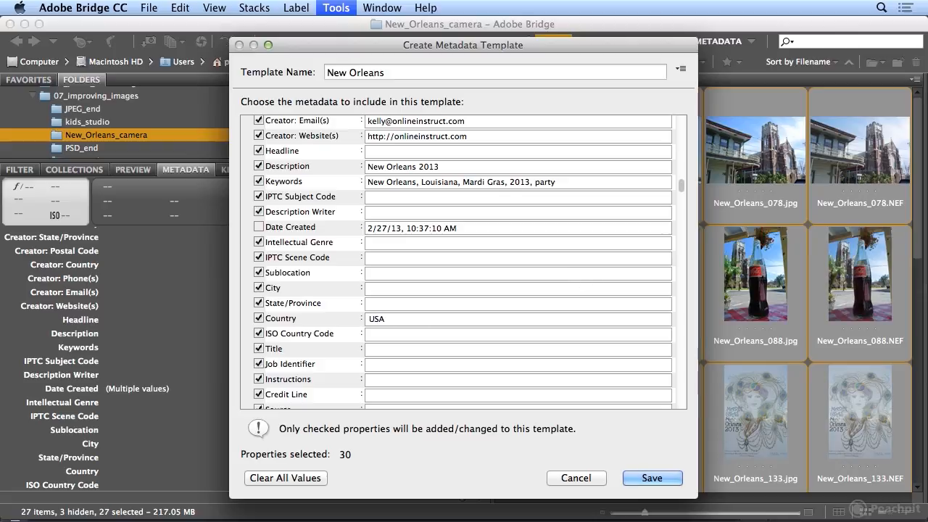
pyautogui.click(392, 289)
pyautogui.write('New Orleans')
pyautogui.click(440, 181)
pyautogui.doubleClick(440, 182)
pyautogui.press('super+c')
pyautogui.click(375, 304)
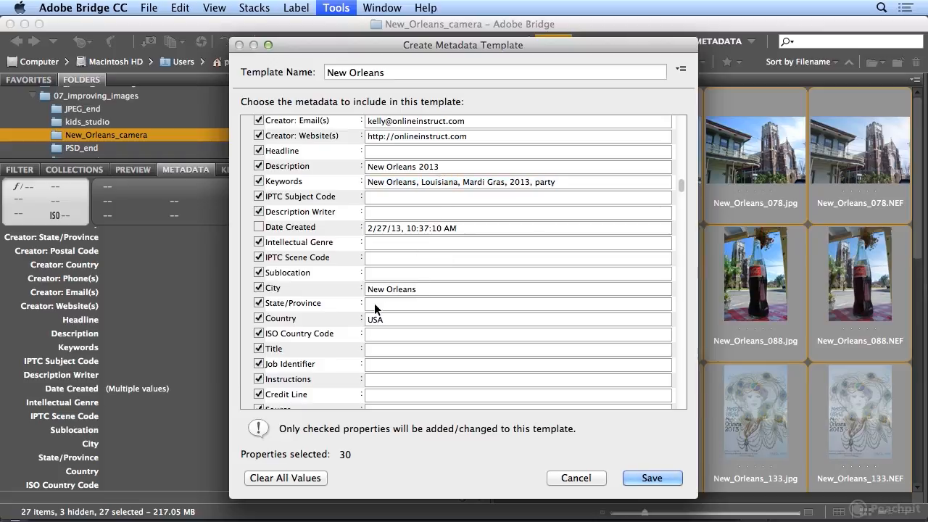
pyautogui.press('super+v')
# Set Copyrighted status, a 2013 copyright notice with the creator's name, 'All rights reserved', and save
pyautogui.moveTo(682, 194); pyautogui.dragTo(674, 246)
pyautogui.click(661, 328)
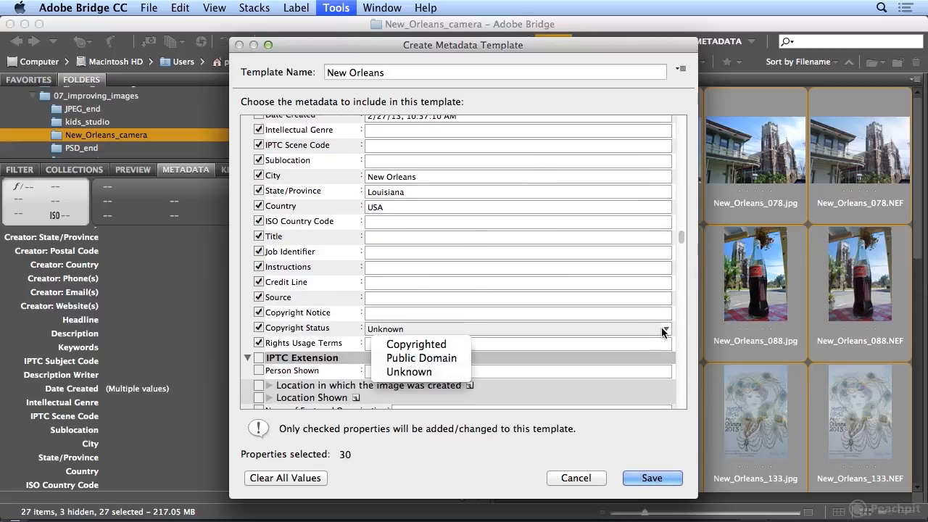
pyautogui.click(436, 345)
pyautogui.click(400, 313)
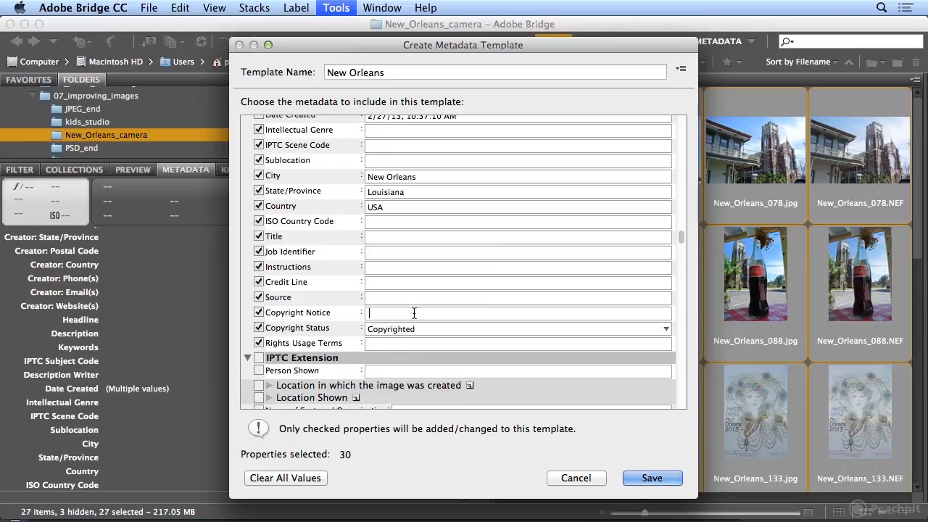
pyautogui.write('2013 – Kelly M')
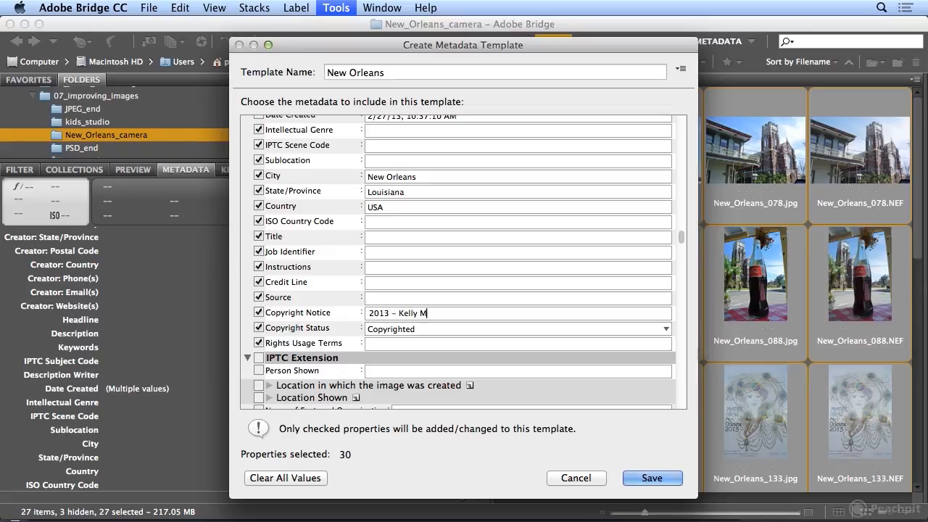
pyautogui.write('cCathran')
pyautogui.click(414, 344)
pyautogui.write('All r')
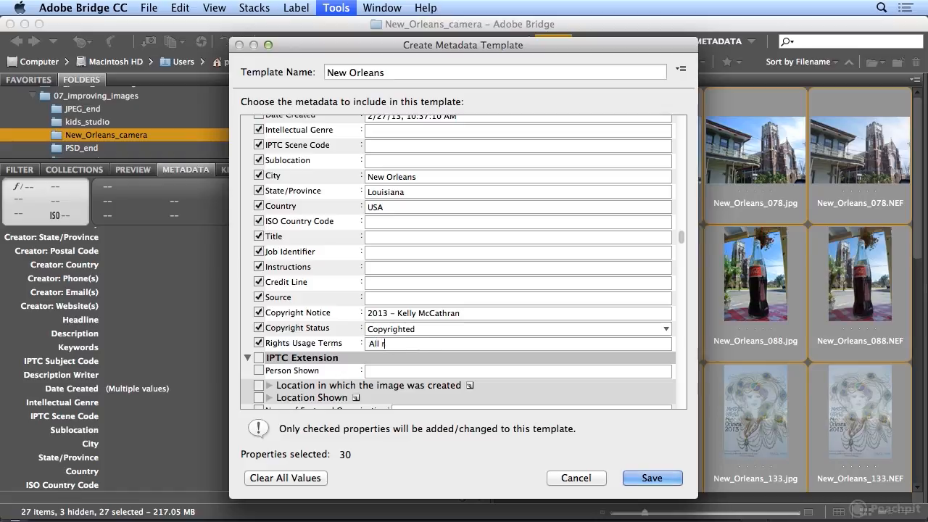
pyautogui.write('ights reserved')
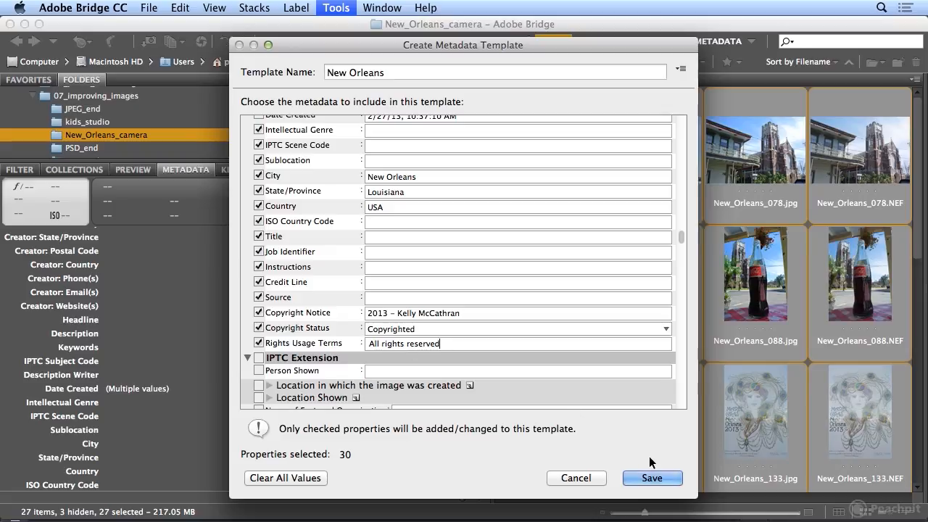
pyautogui.click(649, 478)
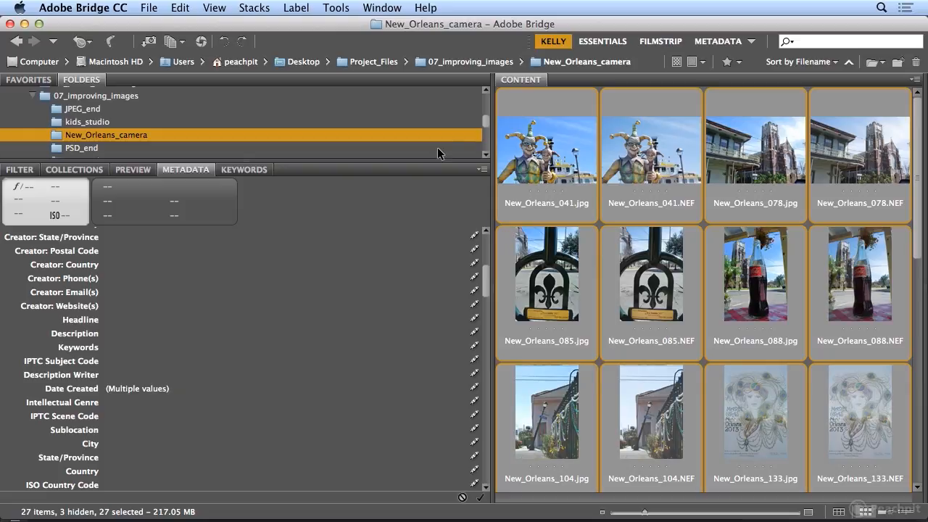
# Append the New Orleans template to all 27 photos and check New_Orleans_041.jpg's fields
pyautogui.click(336, 8)
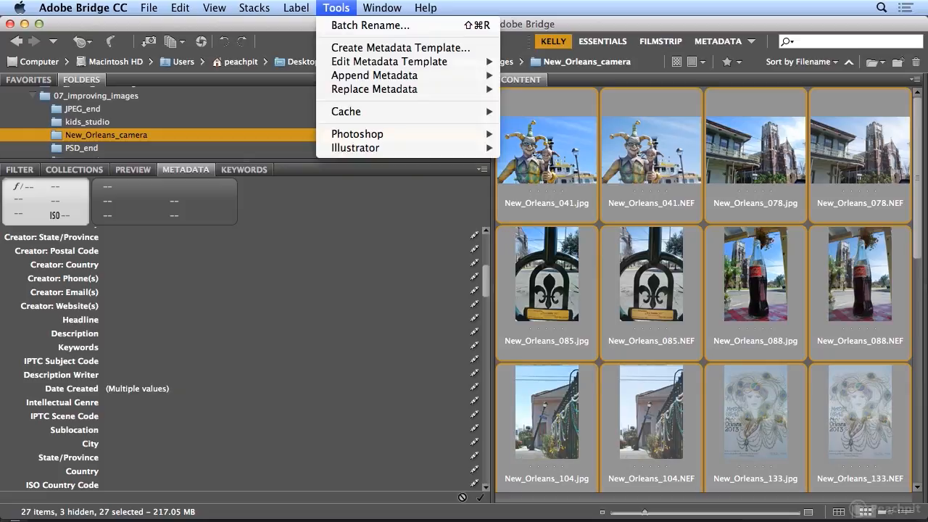
pyautogui.moveTo(359, 76)
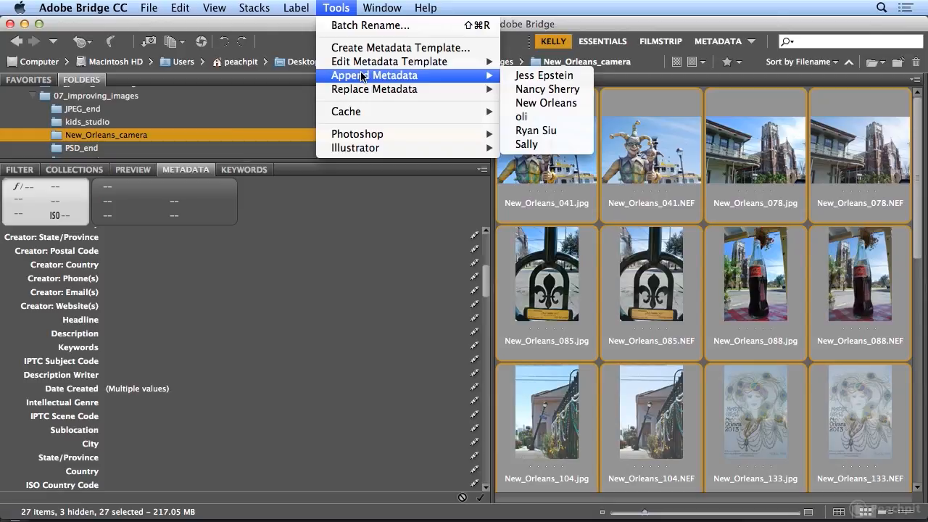
pyautogui.click(568, 103)
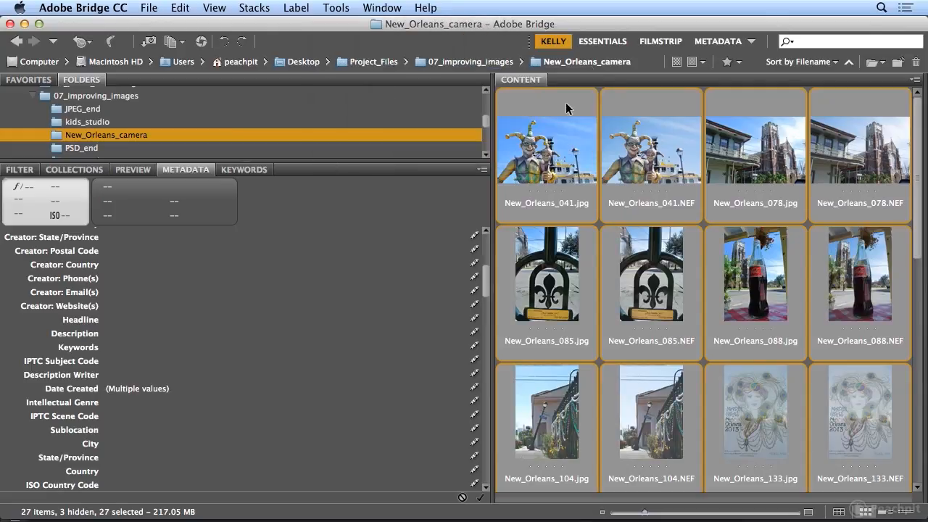
pyautogui.click(569, 147)
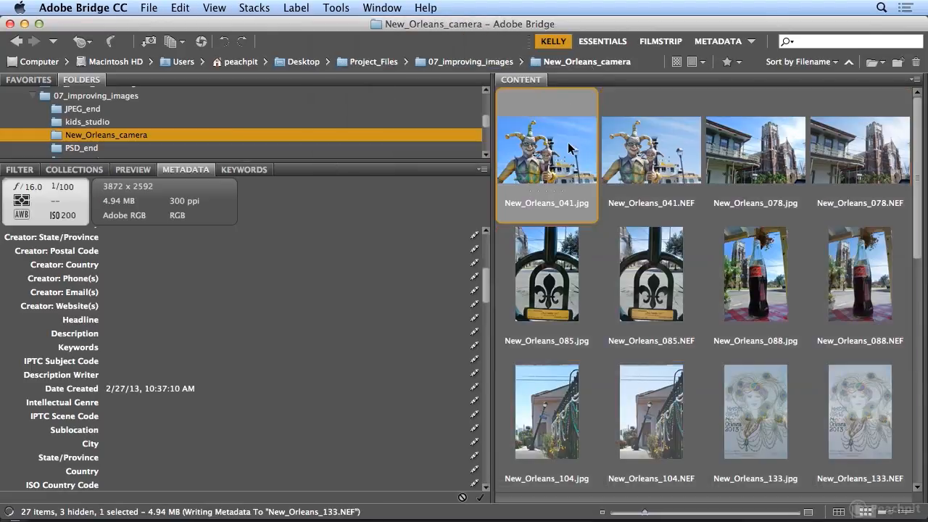
pyautogui.moveTo(485, 291)
pyautogui.mouseDown()
pyautogui.moveTo(484, 277)
pyautogui.moveTo(484, 290)
pyautogui.mouseUp()
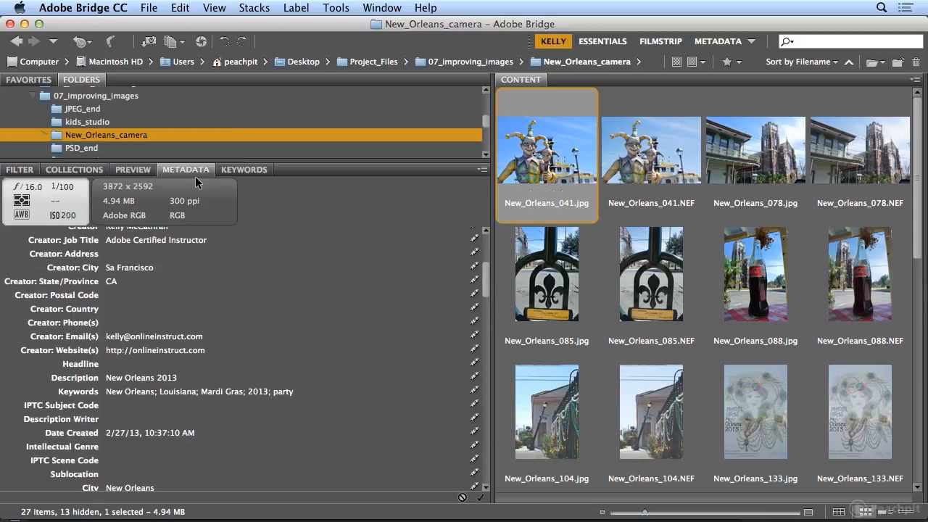
# Open 07_improving_images and scroll through cat_window_01.jpg's camera metadata
pyautogui.click(100, 97)
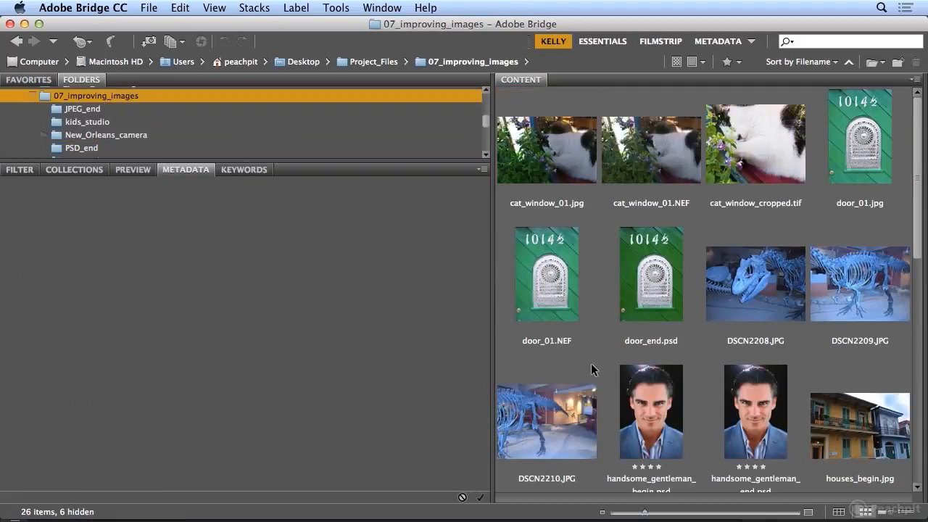
pyautogui.click(544, 155)
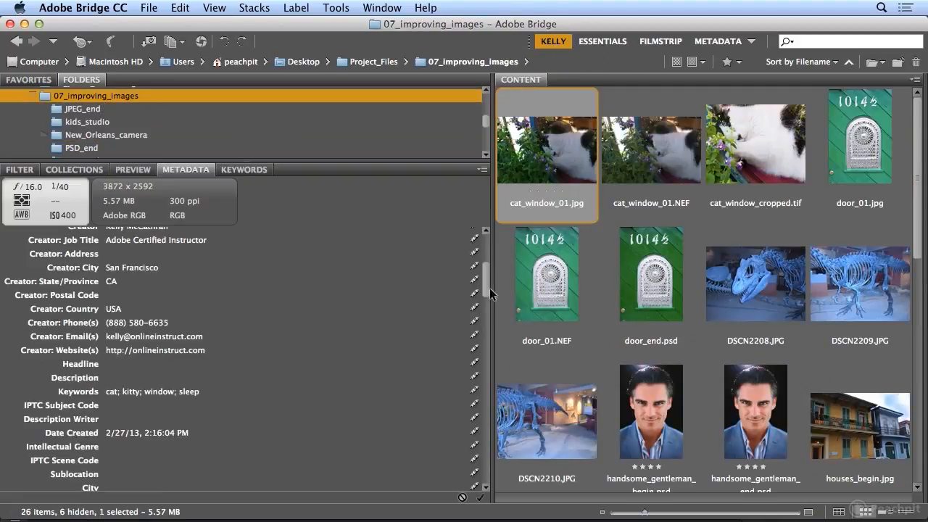
pyautogui.moveTo(484, 280); pyautogui.dragTo(481, 374)
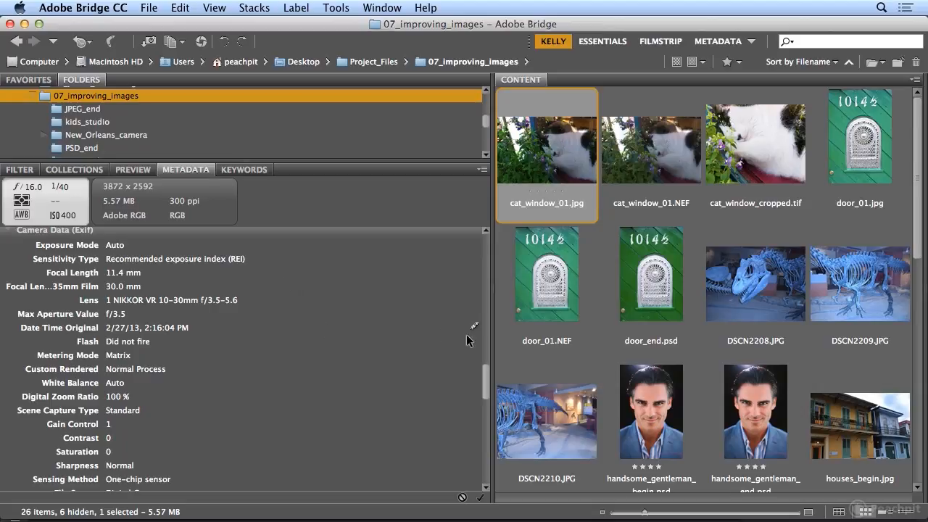
pyautogui.moveTo(485, 383); pyautogui.dragTo(458, 398)
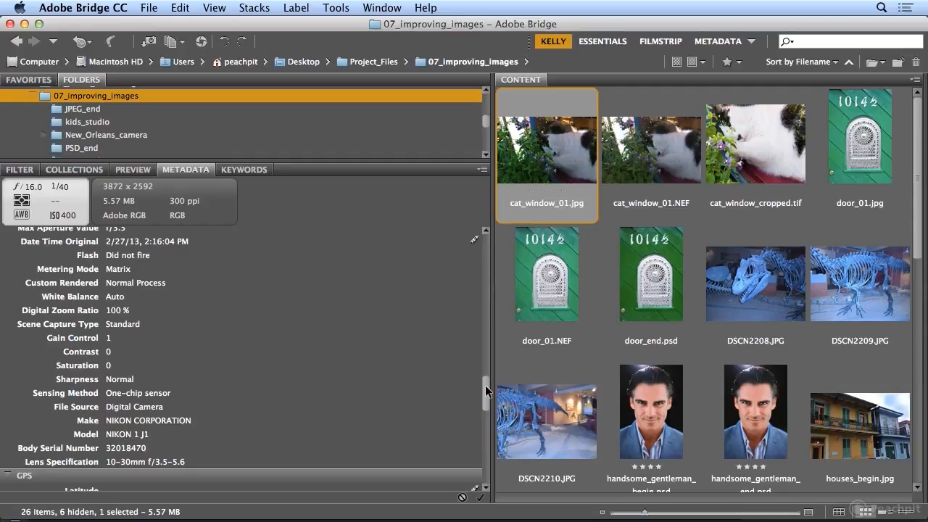
pyautogui.moveTo(484, 389); pyautogui.dragTo(484, 383)
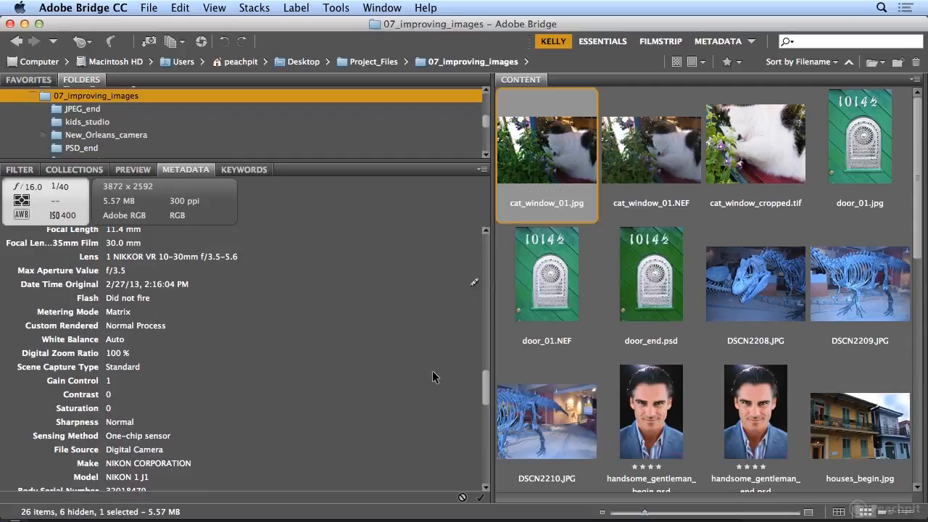
pyautogui.moveTo(483, 396); pyautogui.dragTo(484, 391)
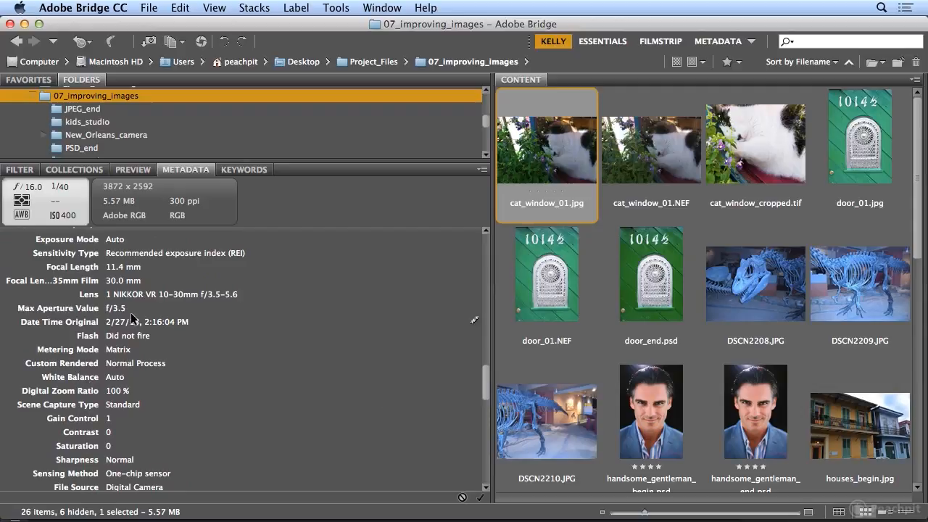
# Compare handsome_gentleman_begin.psd's camera and GPS data with cat_window_01.jpg, then open traveling_shots
pyautogui.click(629, 408)
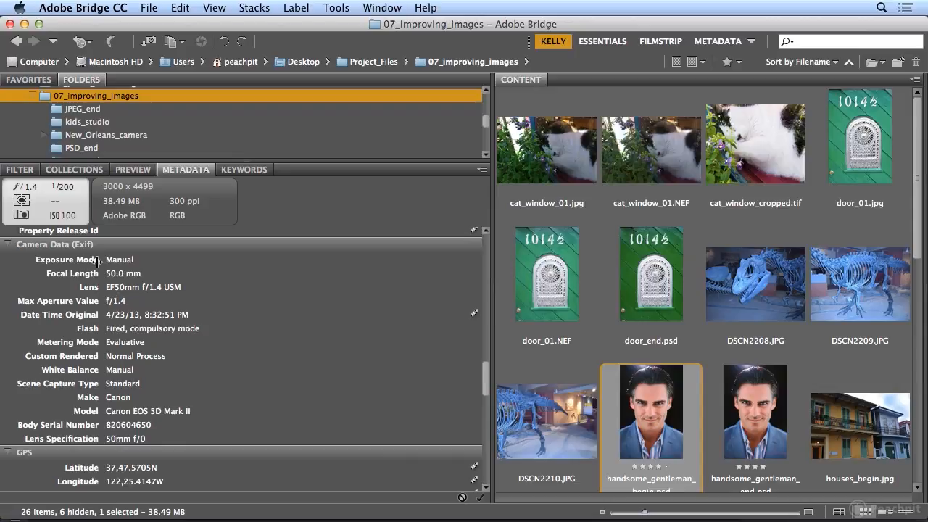
pyautogui.scroll(2, 486, 381)
pyautogui.scroll(-1, 484, 383)
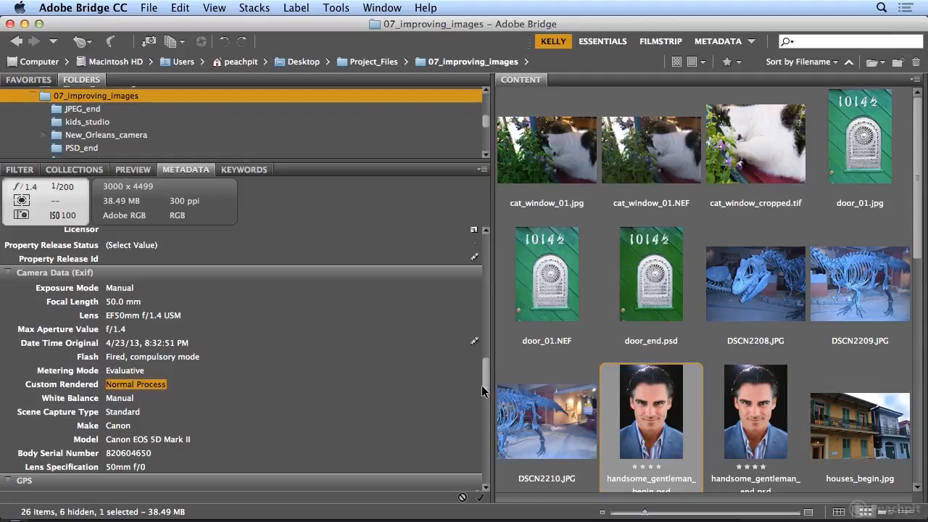
pyautogui.scroll(-4, 484, 381)
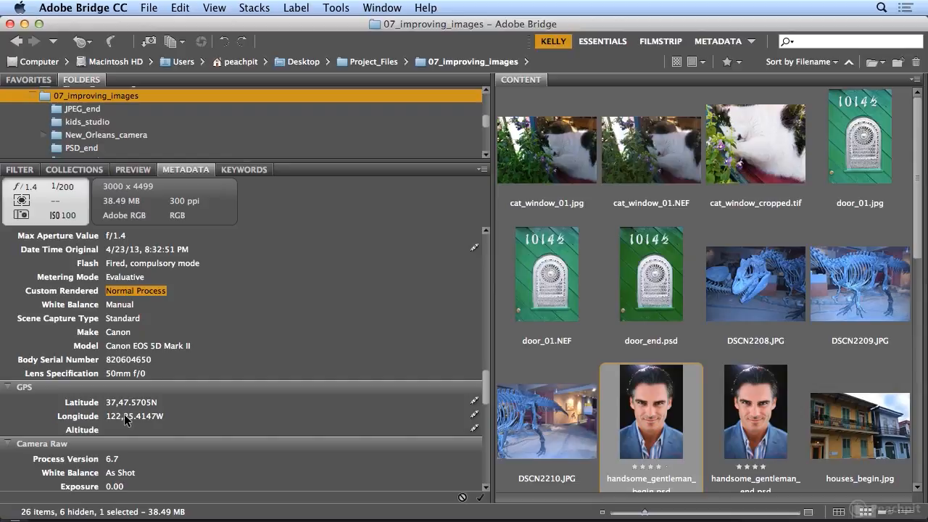
pyautogui.click(558, 171)
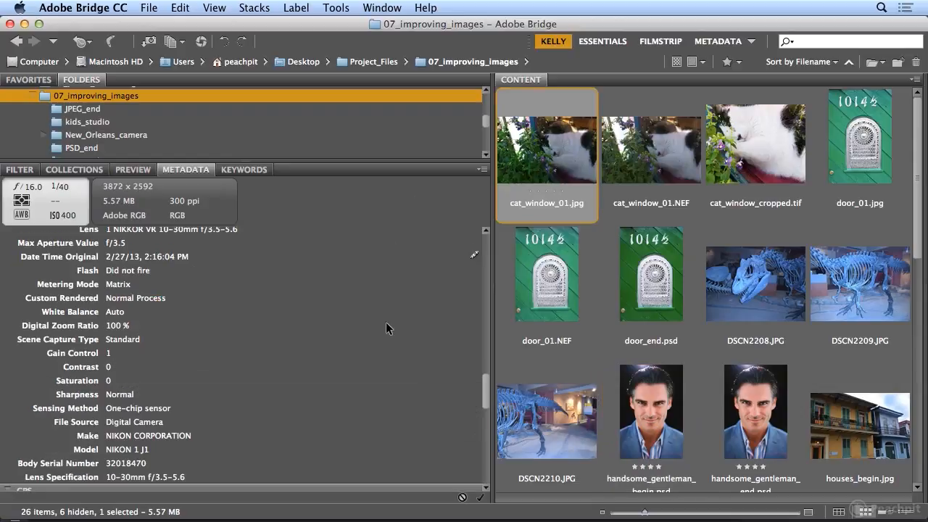
pyautogui.moveTo(485, 392); pyautogui.dragTo(484, 410)
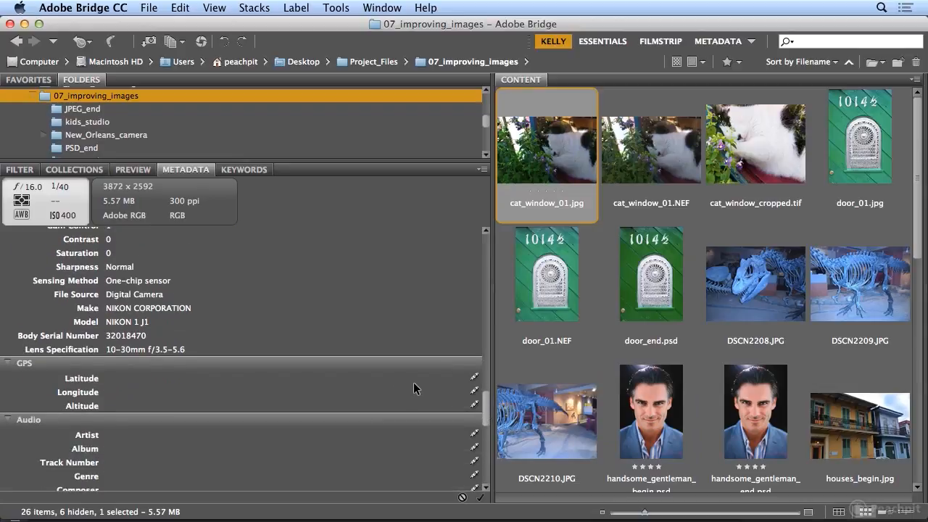
pyautogui.scroll(-2, 424, 134)
pyautogui.click(423, 134)
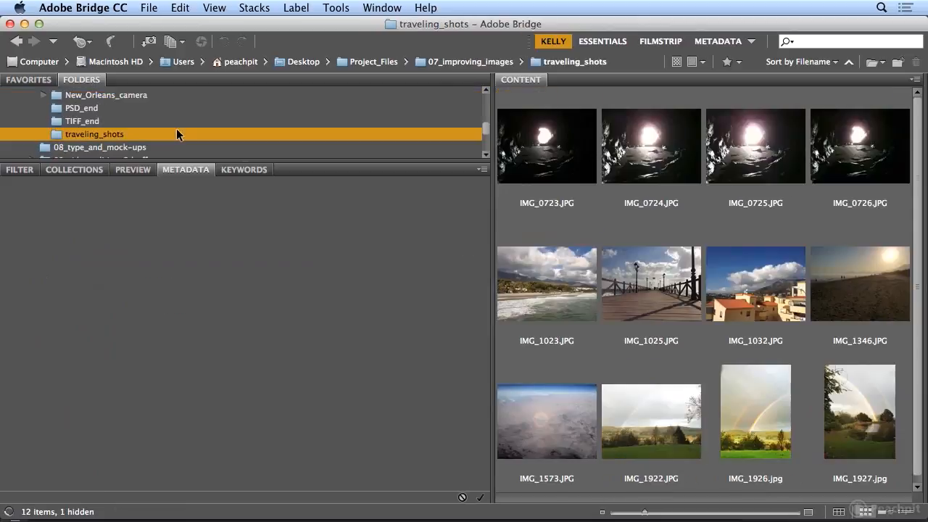
# Review IMG_1025.JPG's iPhone 4S camera data and GPS location, ending at File Properties (3264 x 2448 JPEG)
pyautogui.click(644, 284)
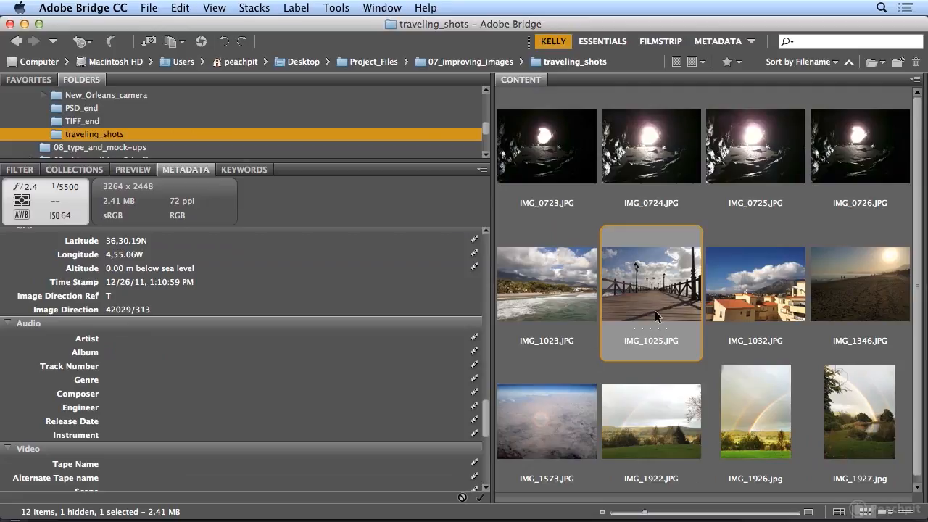
pyautogui.moveTo(484, 425); pyautogui.dragTo(484, 401)
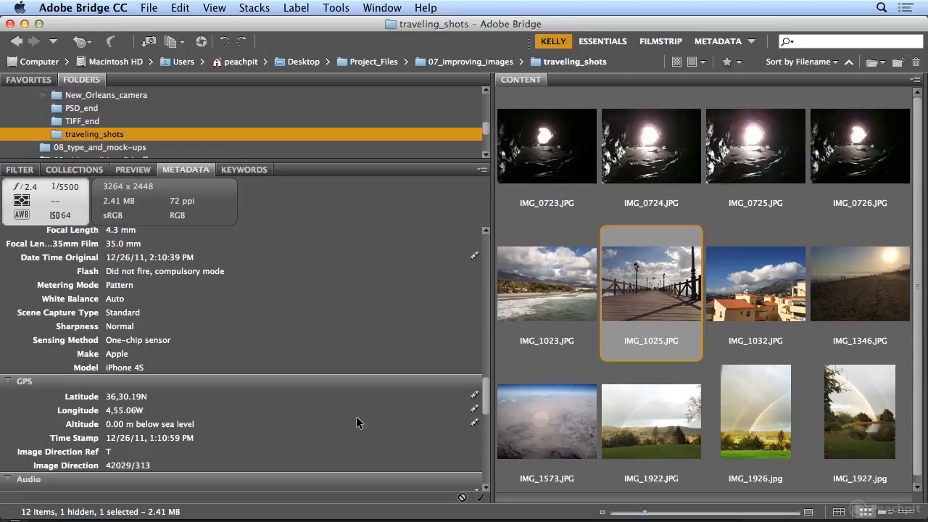
pyautogui.moveTo(487, 392); pyautogui.dragTo(479, 239)
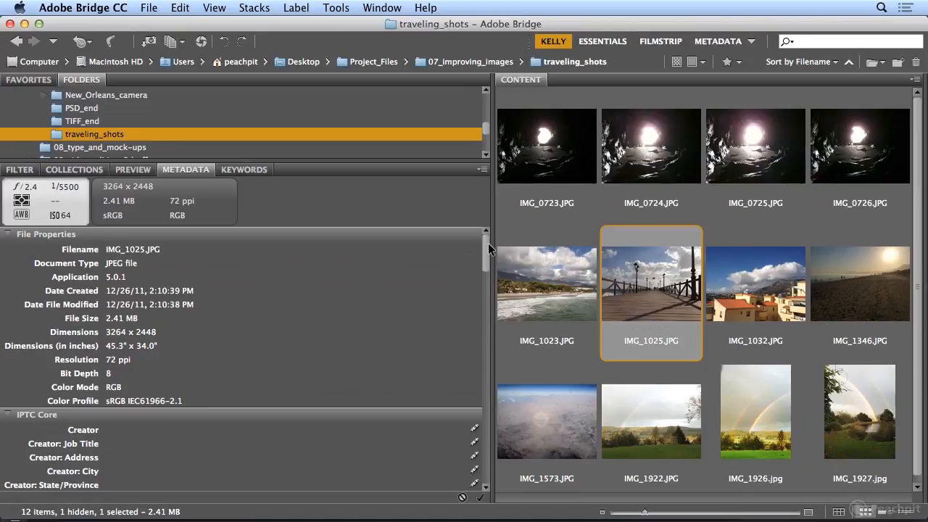